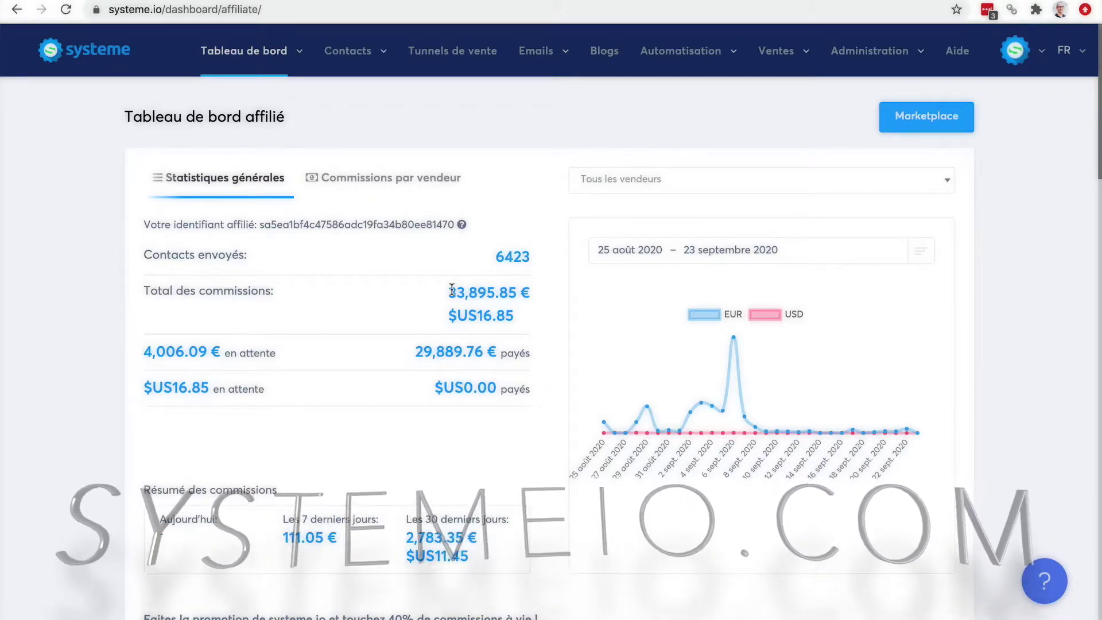
# Browse the affiliate offers listed in the Marketplace and return to the affiliate dashboard.
pyautogui.moveTo(247, 58)
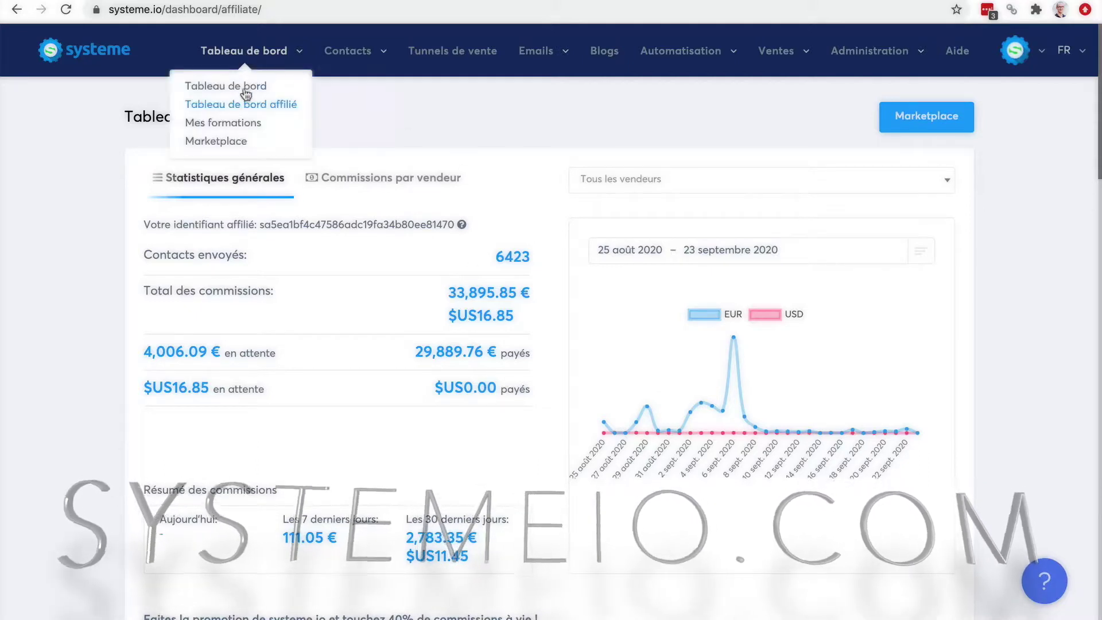
pyautogui.click(221, 144)
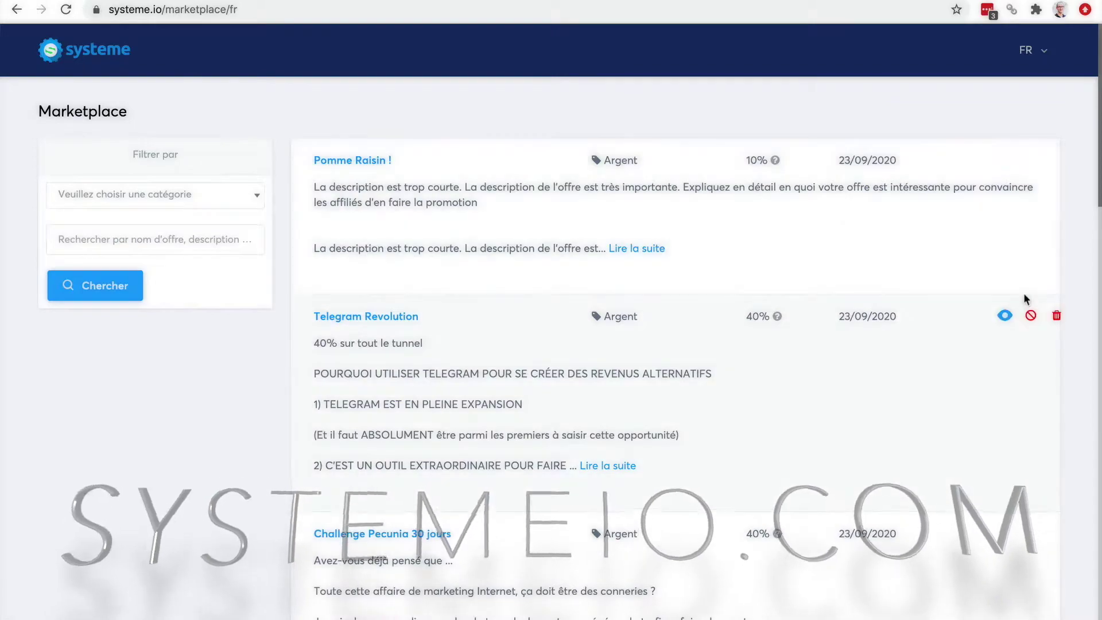
pyautogui.scroll(-10, 1025, 294)
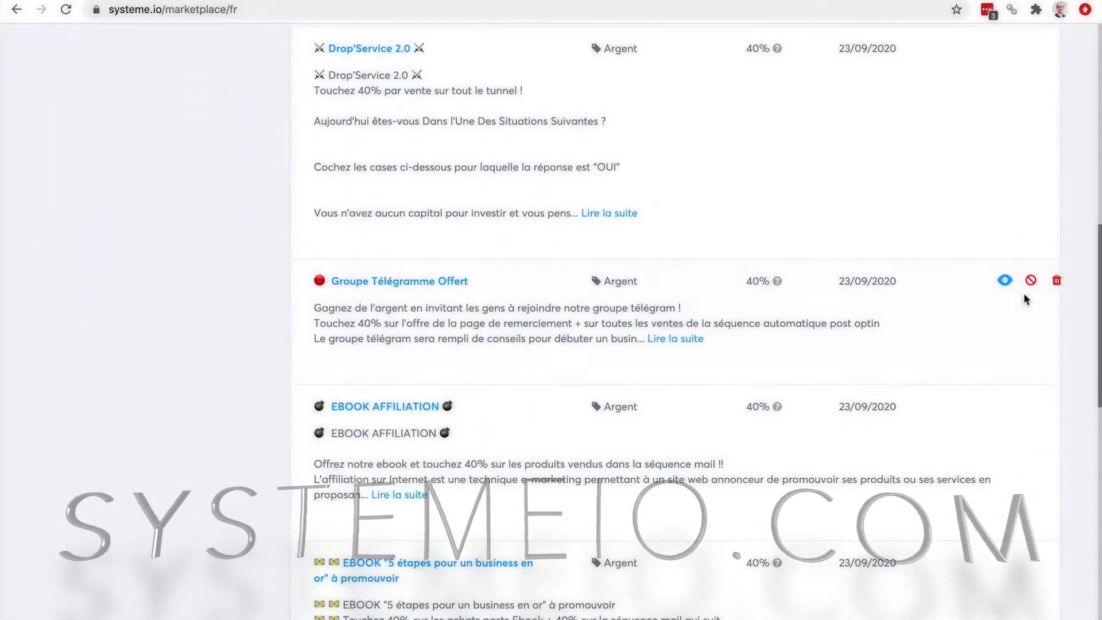
pyautogui.scroll(-5, 1024, 292)
pyautogui.press('Home')
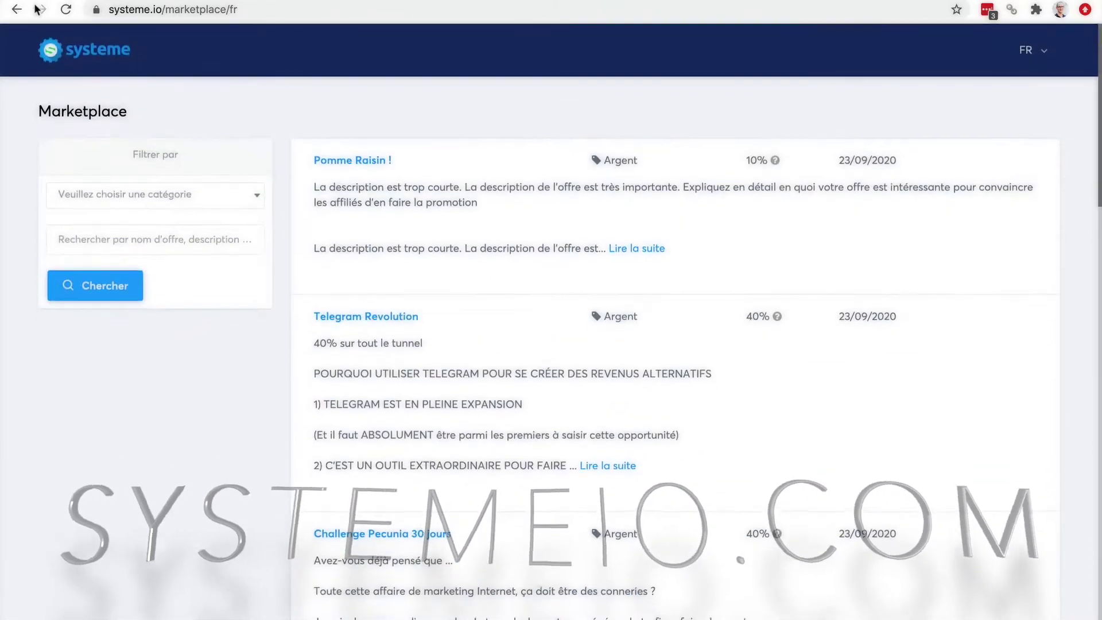
pyautogui.click(17, 9)
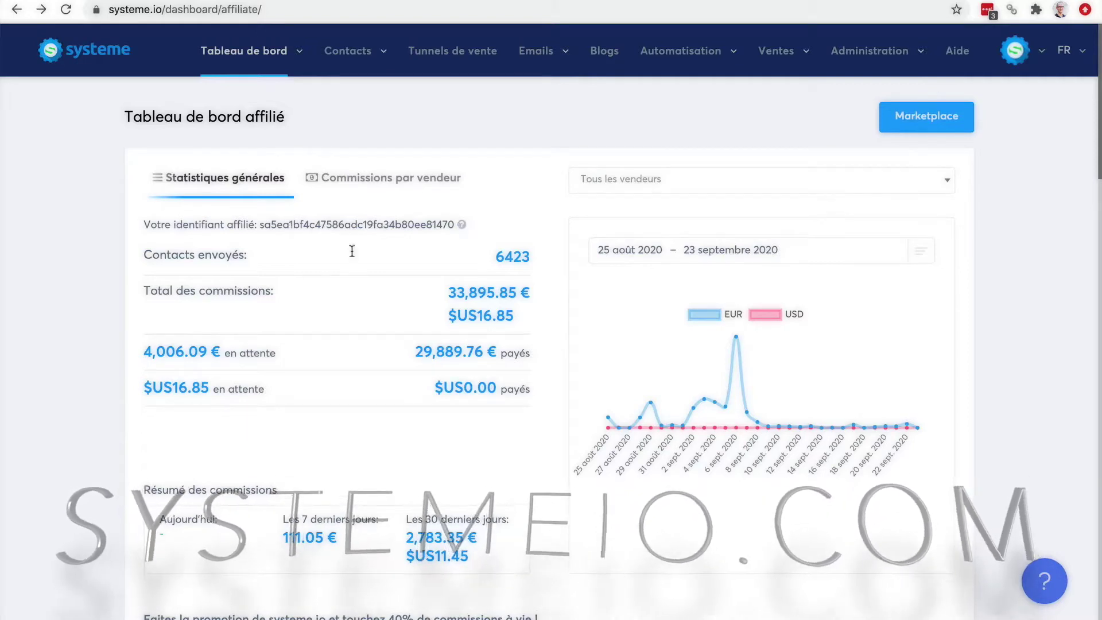
# Review the commission summary and the systeme.io affiliate link on the affiliate dashboard.
pyautogui.scroll(-3, 125, 336)
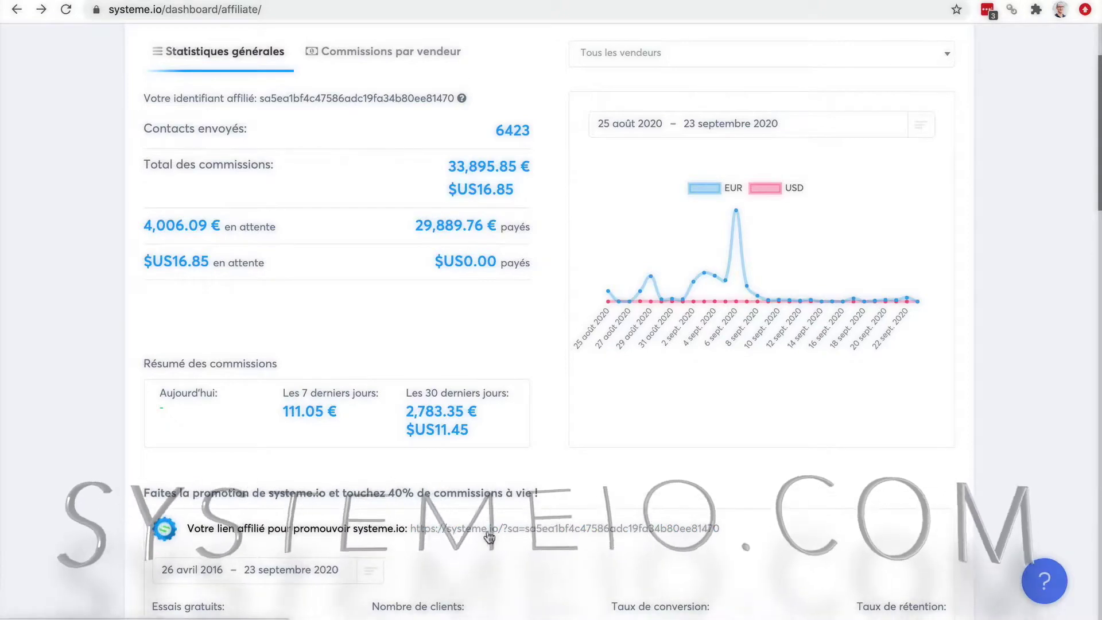
pyautogui.scroll(3, 972, 437)
pyautogui.moveTo(245, 54)
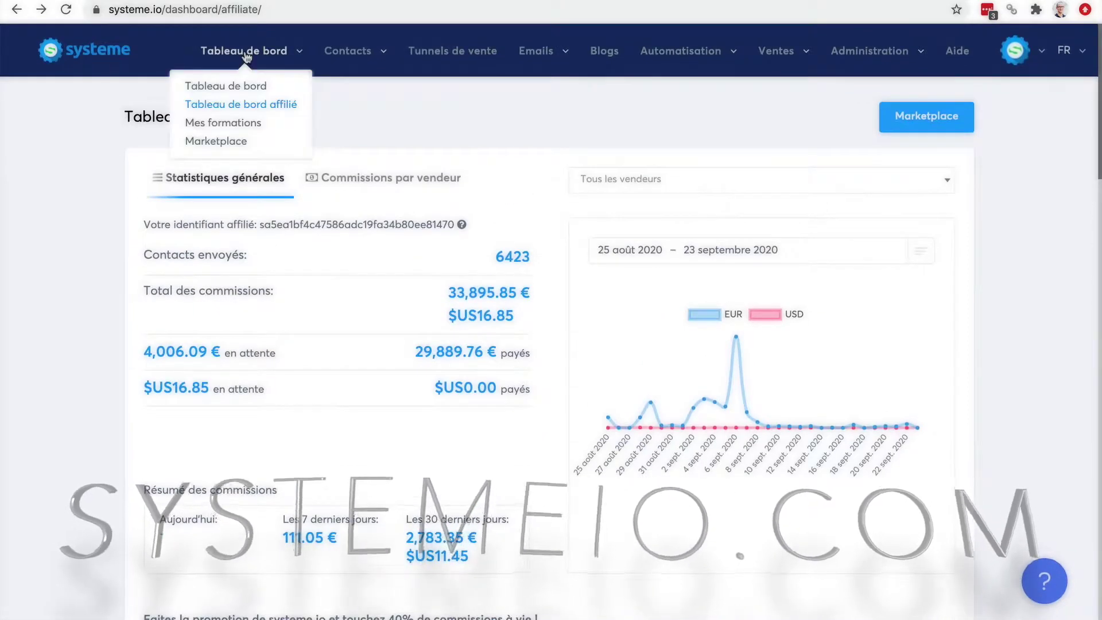
# Open the contact list and examine the total number of contacts and the Email filter's conditions.
pyautogui.moveTo(329, 53)
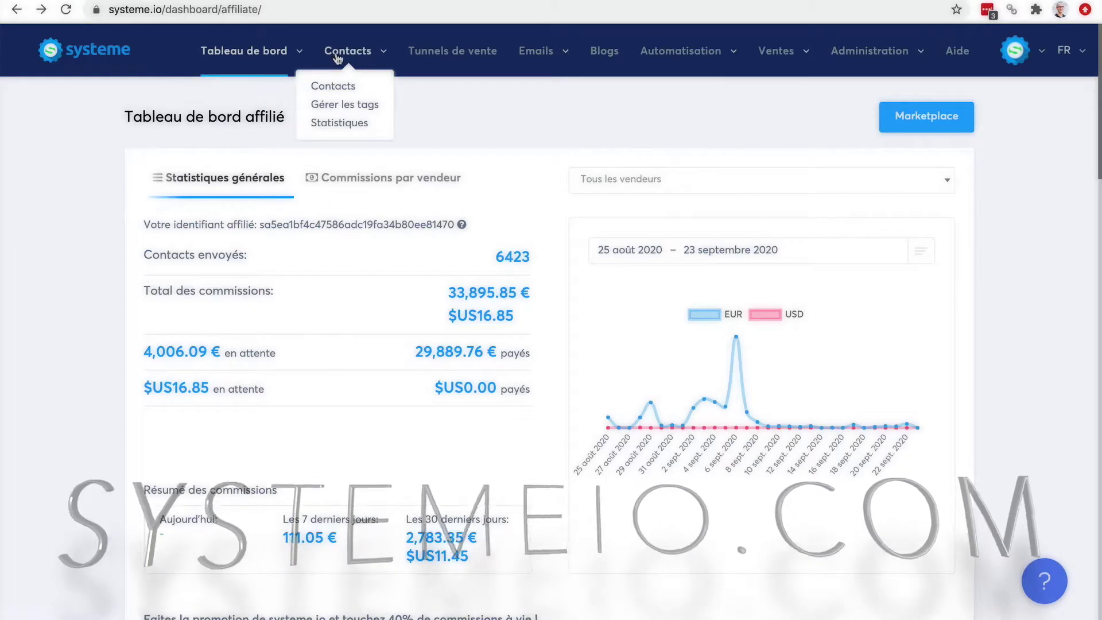
pyautogui.click(336, 89)
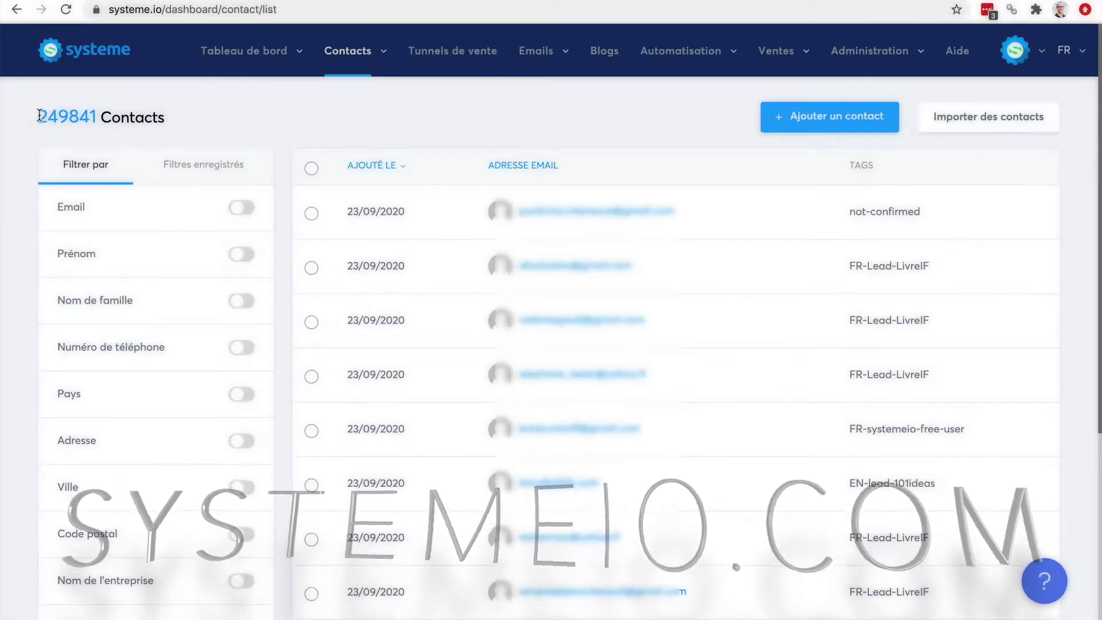
pyautogui.moveTo(38, 115); pyautogui.dragTo(92, 113)
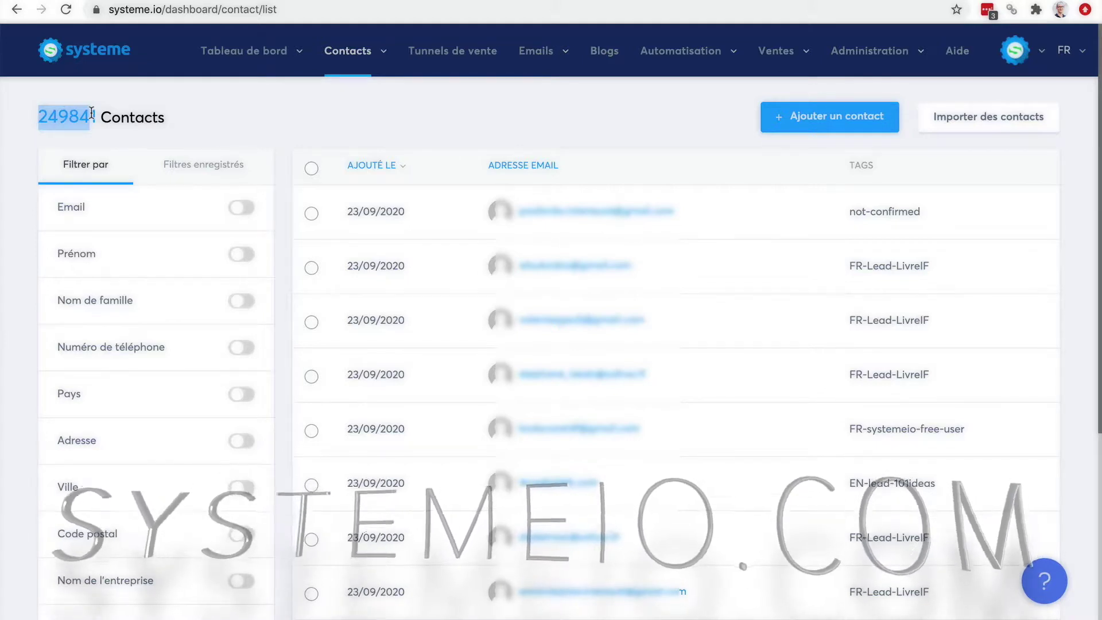
pyautogui.click(165, 102)
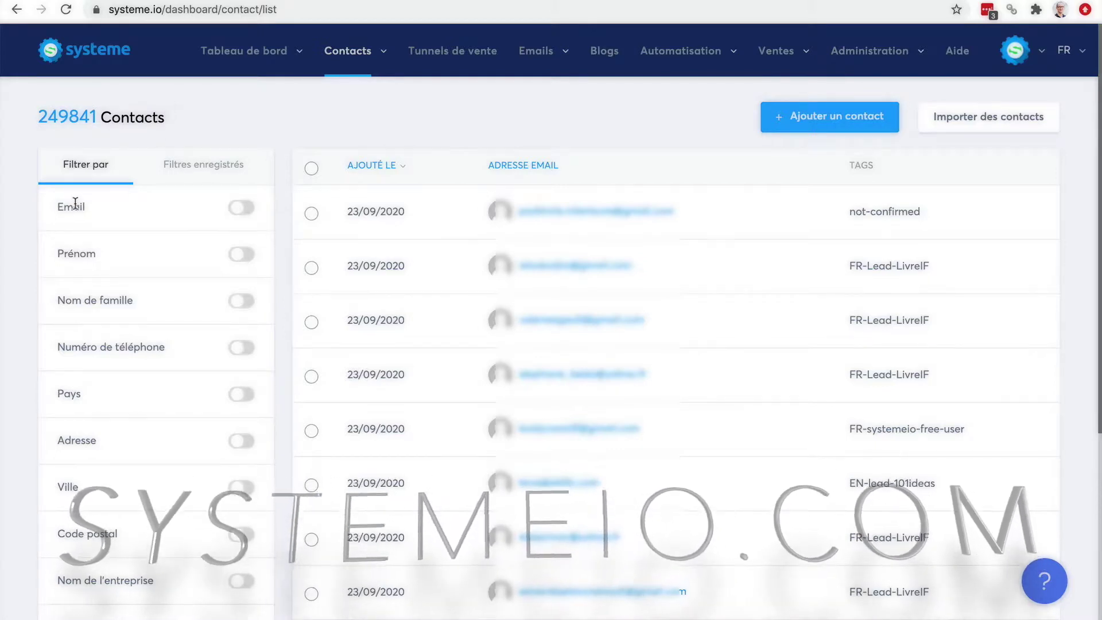
pyautogui.click(245, 211)
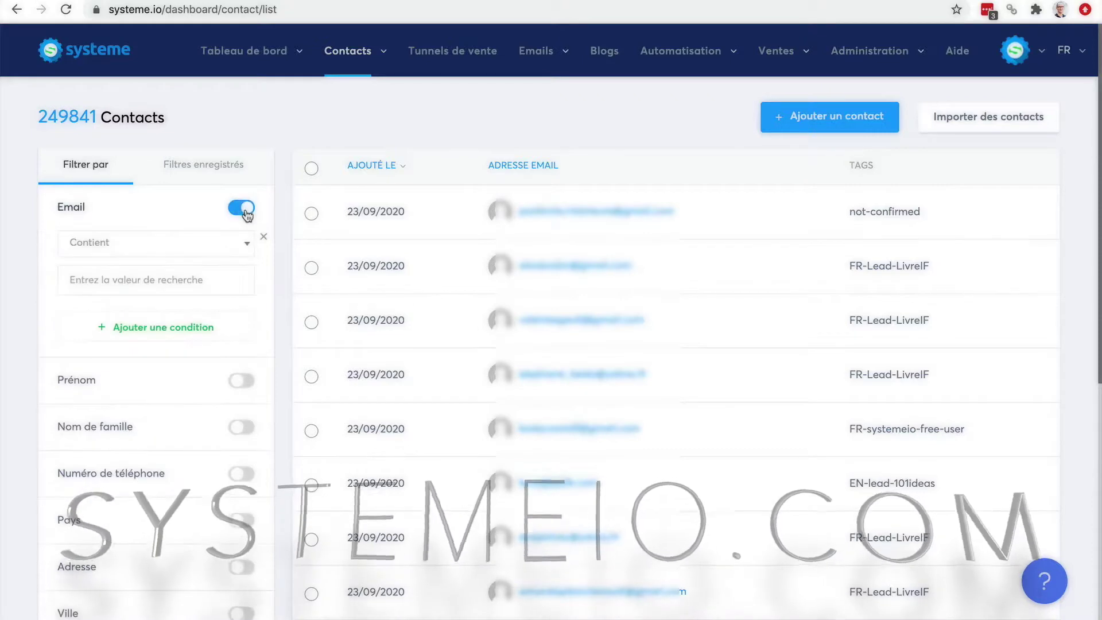
pyautogui.click(245, 210)
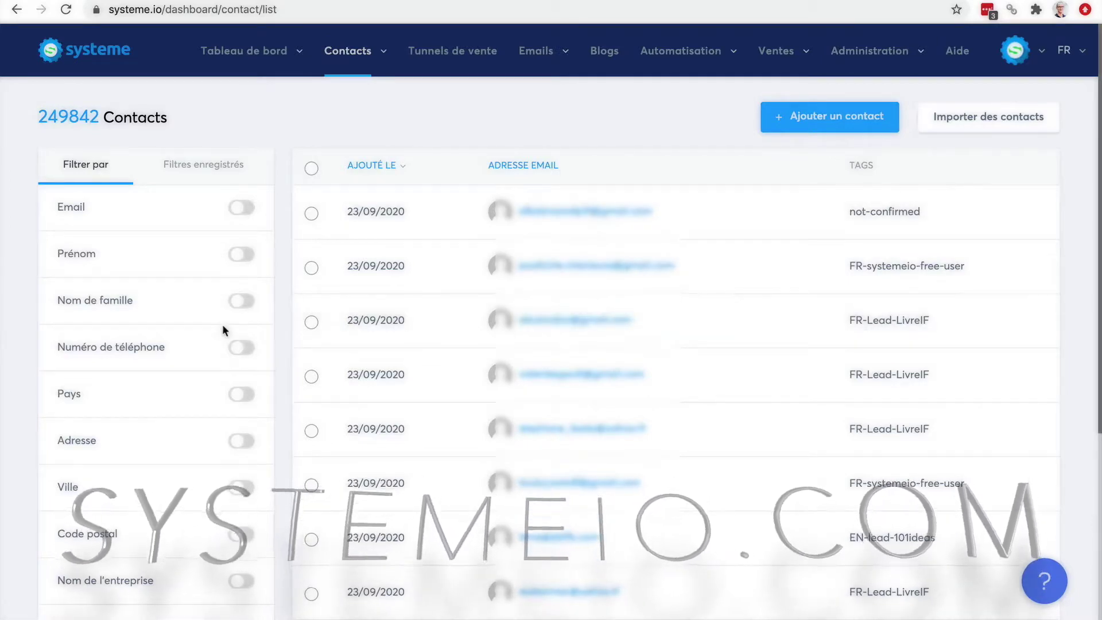
# Select the first contact and extend the selection to all contacts to examine the available bulk actions.
pyautogui.click(311, 213)
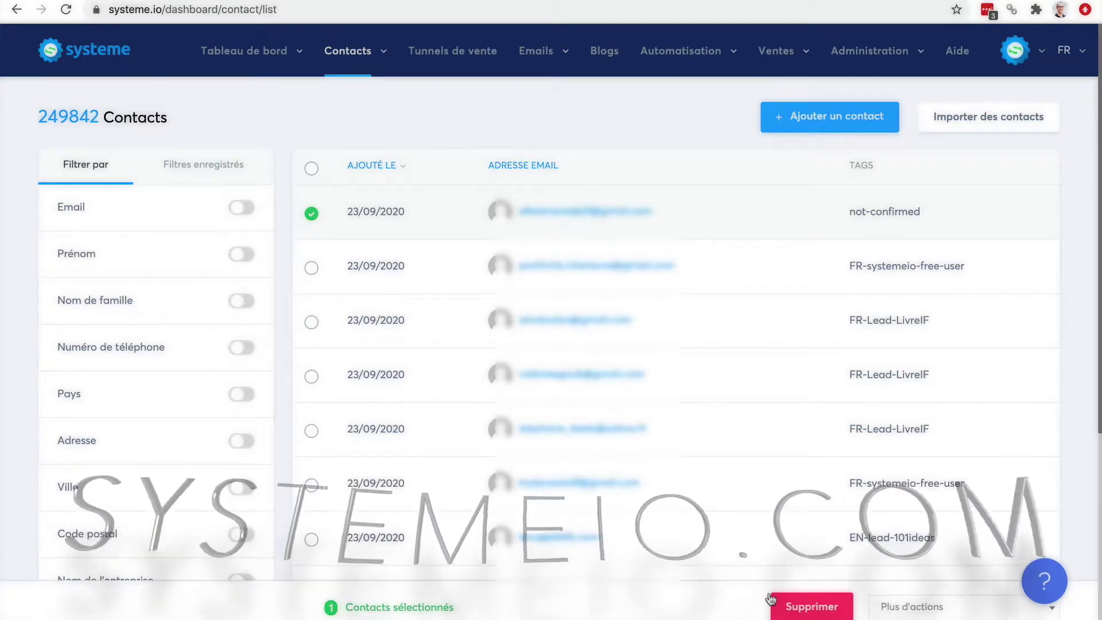
pyautogui.click(311, 169)
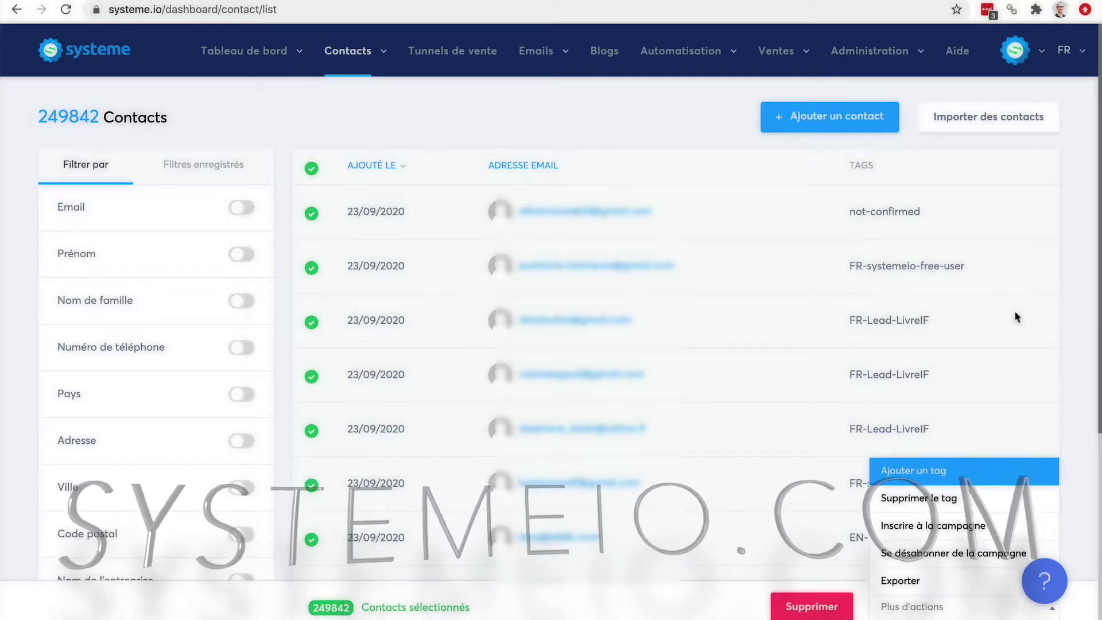
pyautogui.click(464, 133)
# Highlight the FR-systemeio-free-user and FR-Lead-LivreIF tags in the contact list.
pyautogui.moveTo(360, 69)
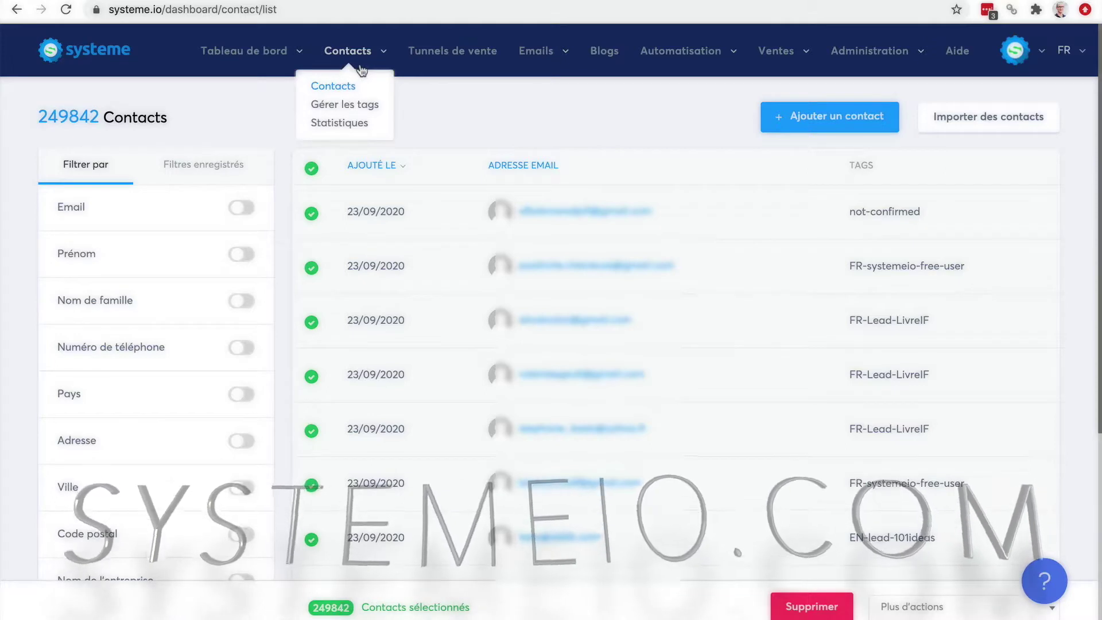
pyautogui.click(1022, 125)
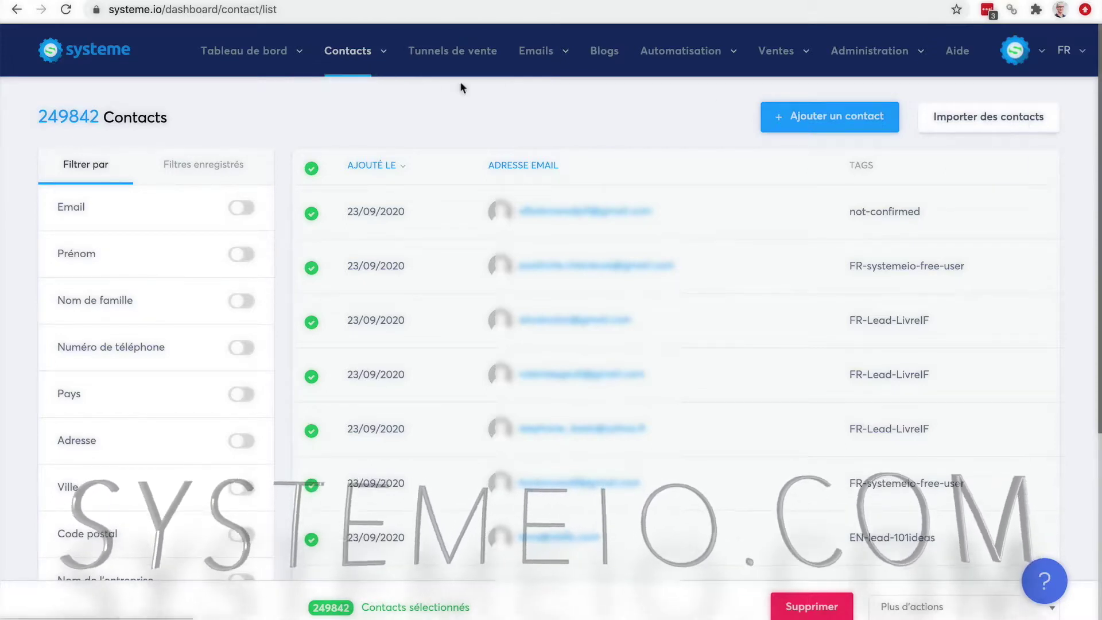
pyautogui.moveTo(349, 64)
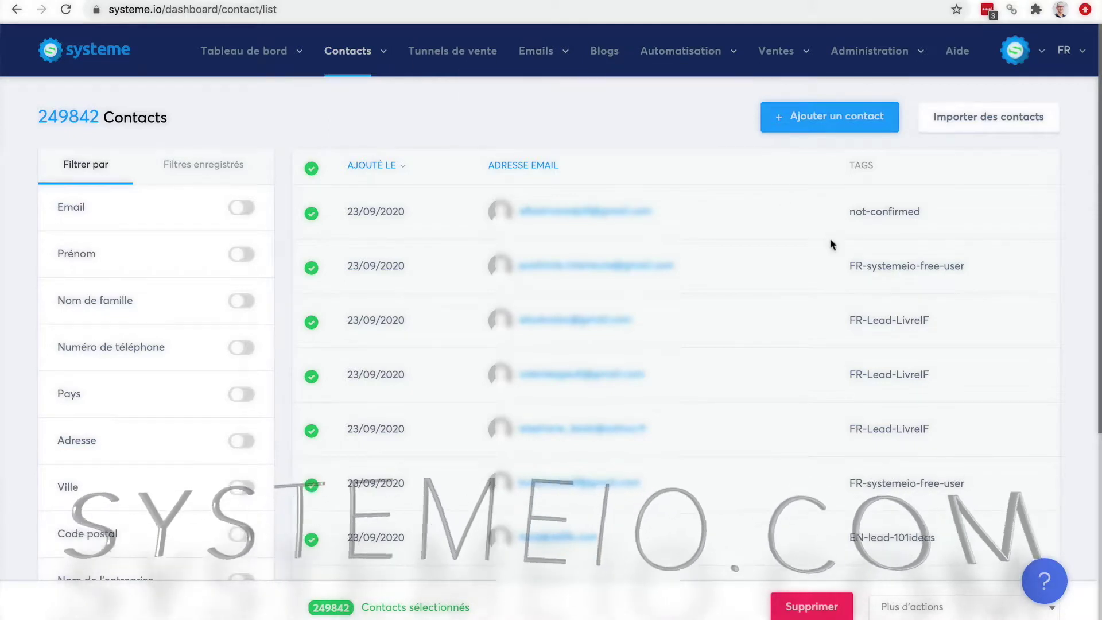
pyautogui.moveTo(850, 267); pyautogui.dragTo(974, 265)
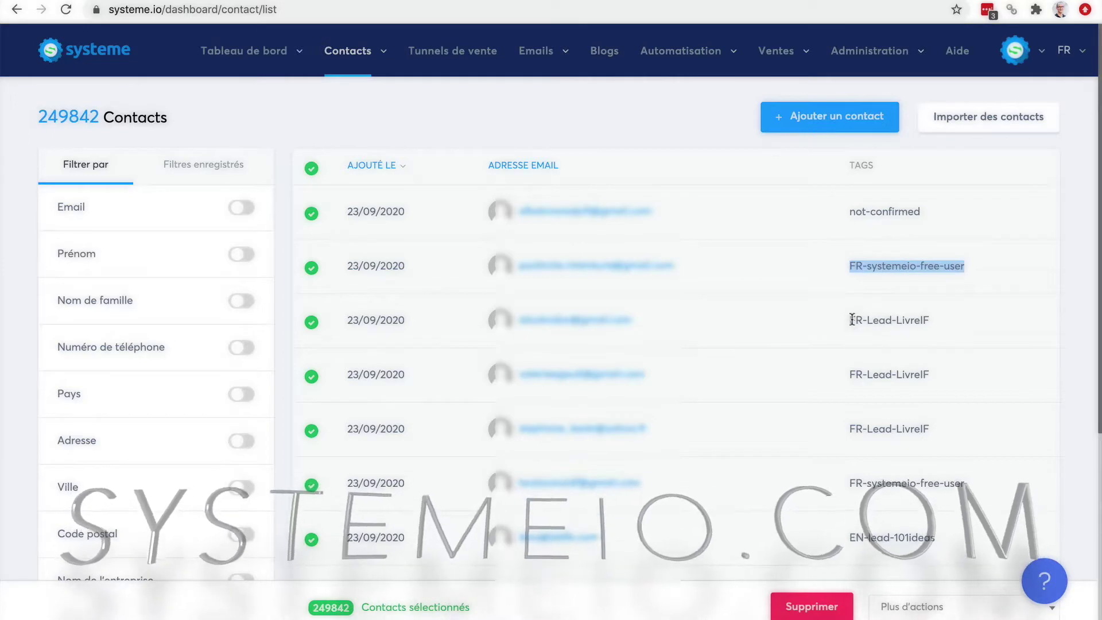
pyautogui.moveTo(852, 319); pyautogui.dragTo(931, 322)
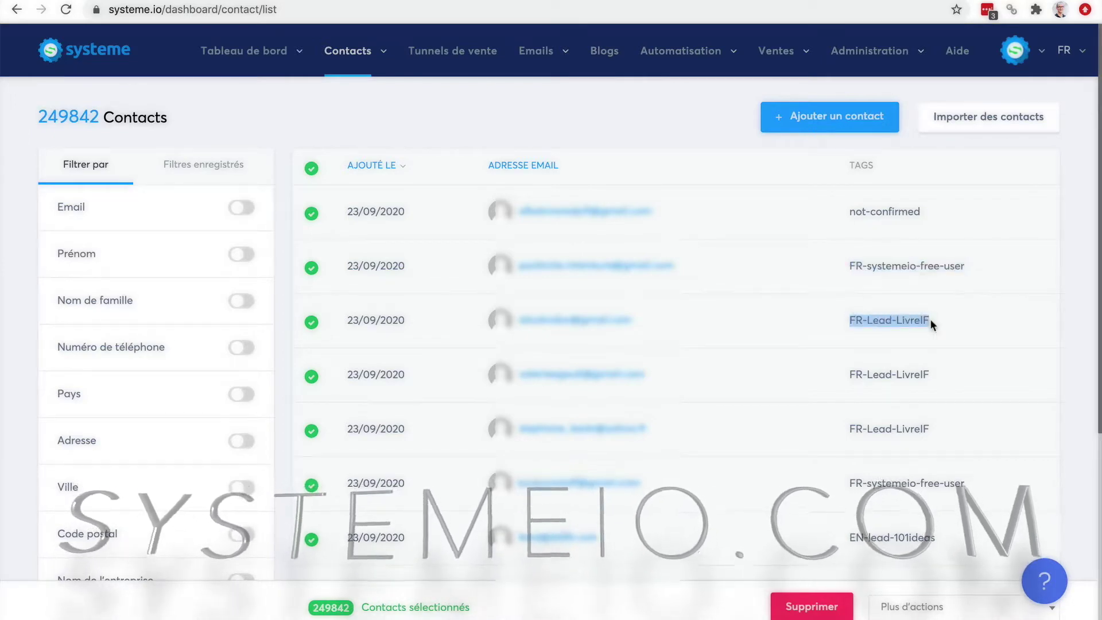
# Start a new sales funnel from the funnel list and name it Test.
pyautogui.moveTo(386, 49)
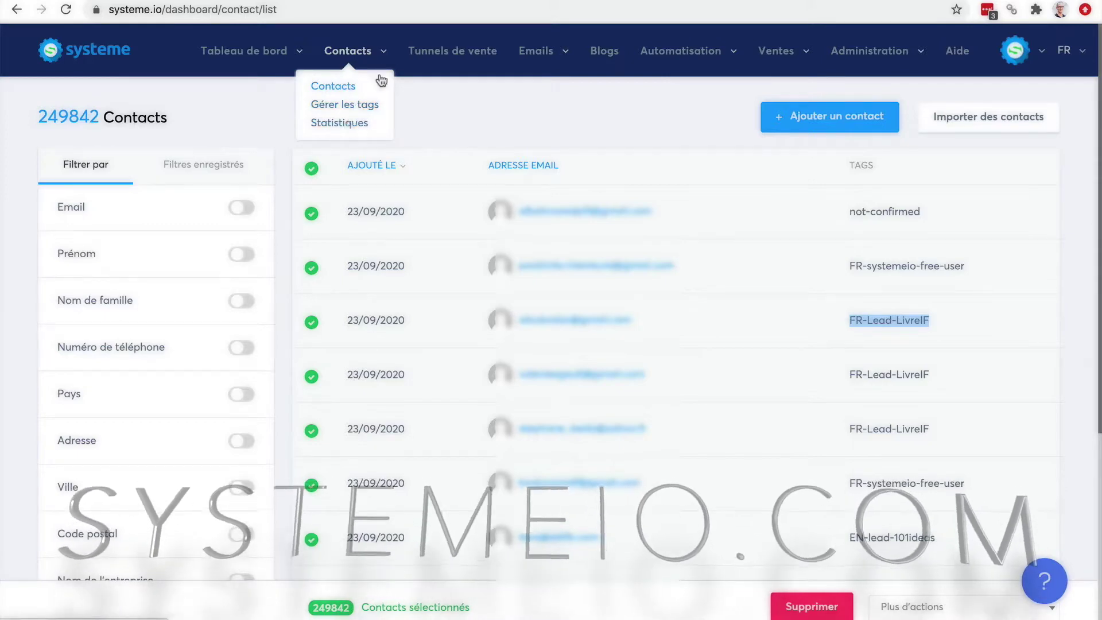
pyautogui.click(452, 56)
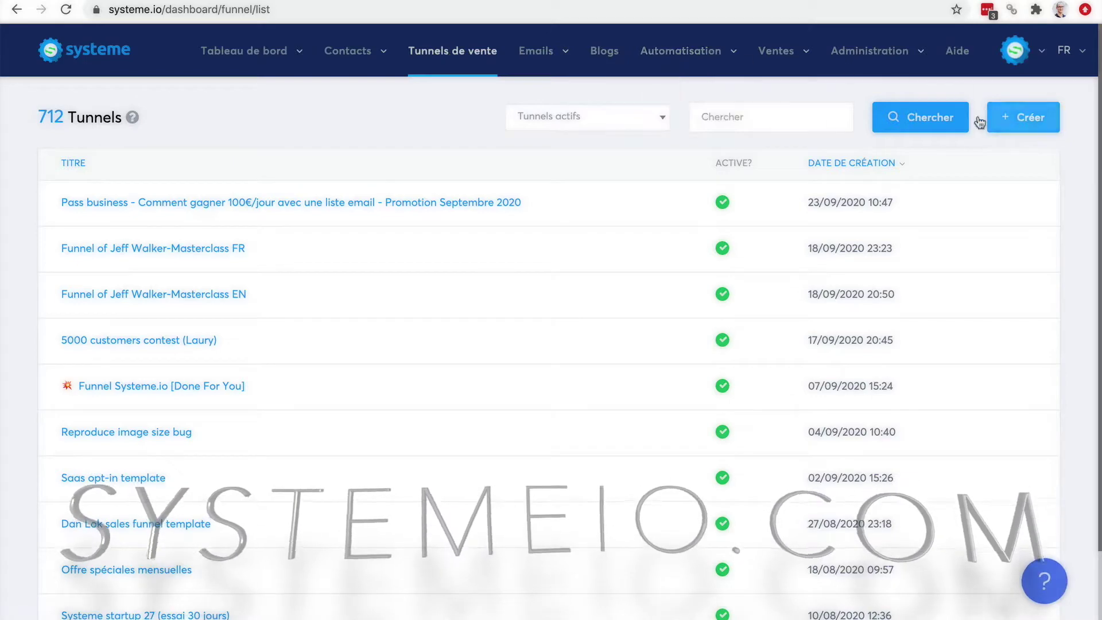
pyautogui.click(1021, 117)
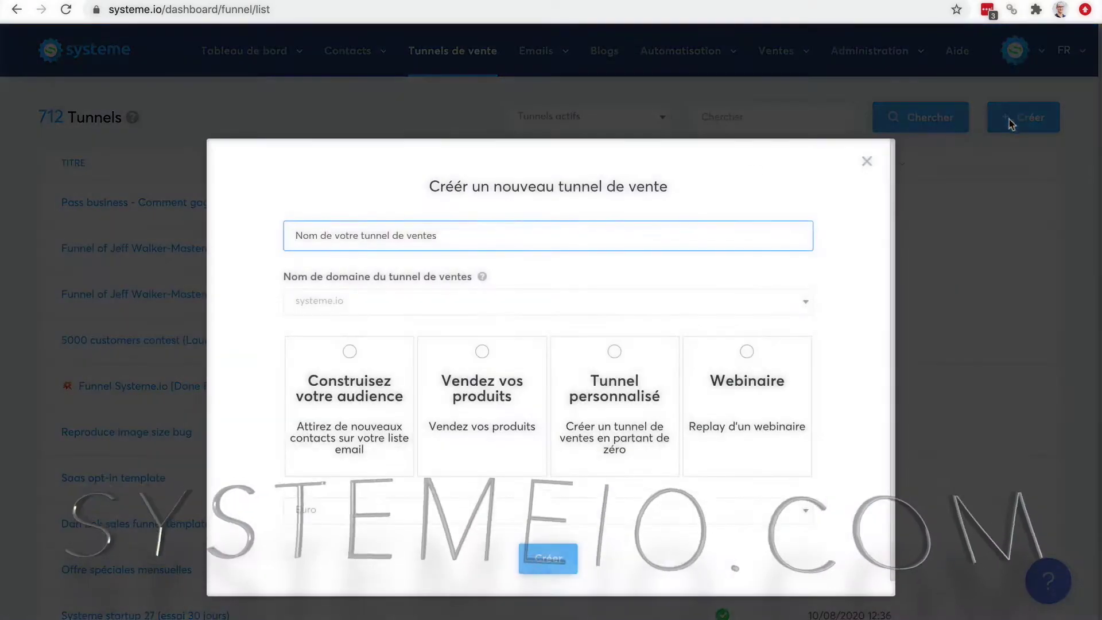
pyautogui.click(469, 240)
pyautogui.write('Test')
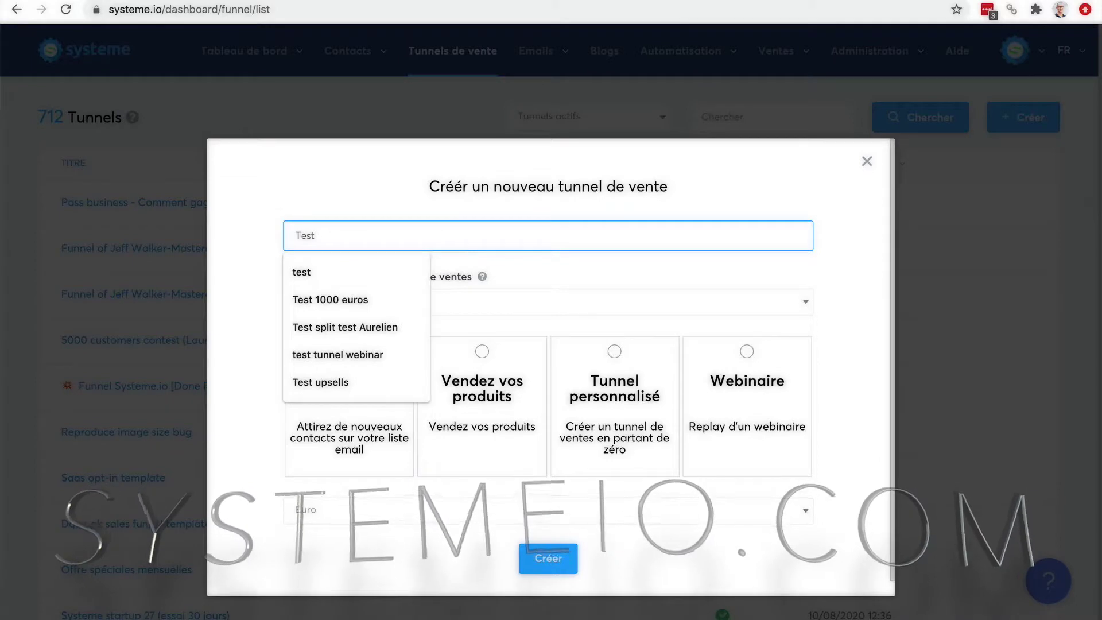
pyautogui.click(337, 195)
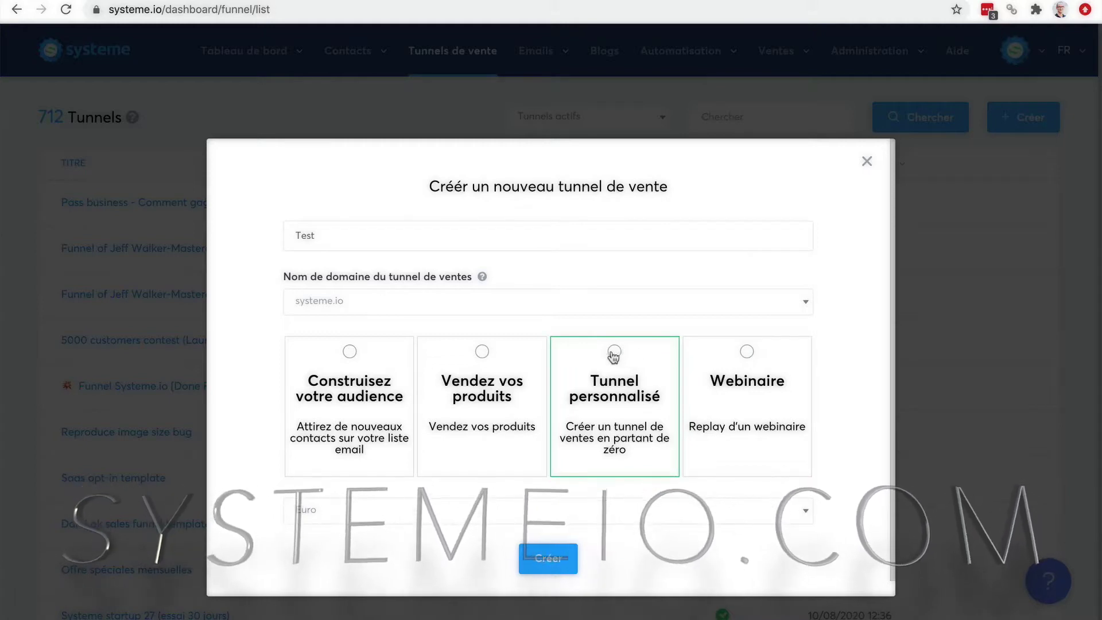
# Choose "Construisez votre audience" as the funnel type, with Euro as the currency, and create the funnel.
pyautogui.click(350, 352)
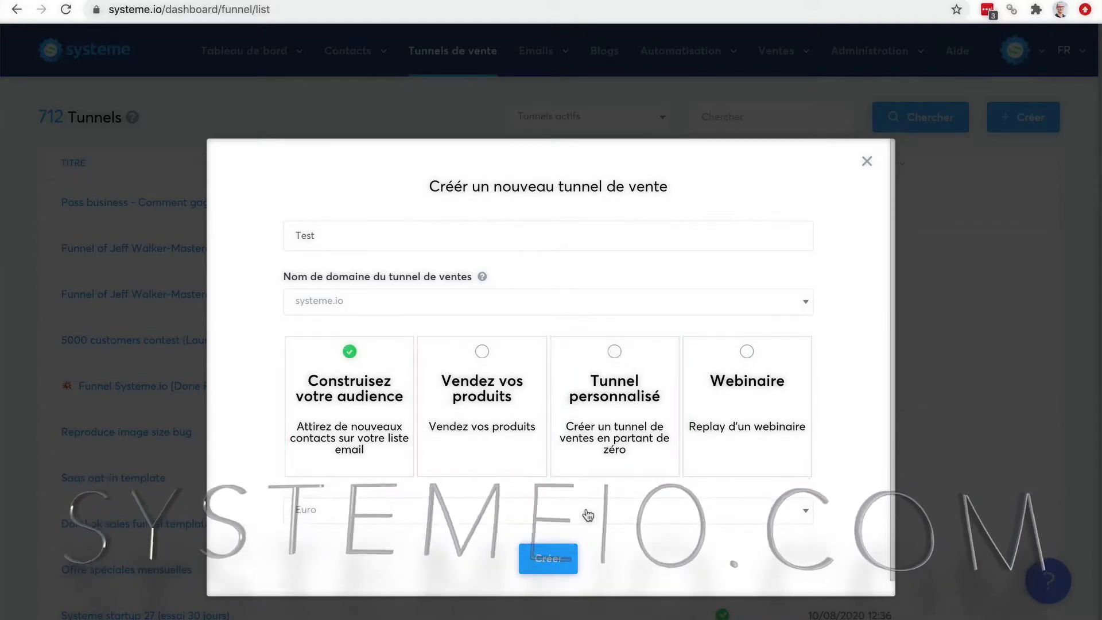
pyautogui.click(568, 510)
pyautogui.scroll(-5, 555, 425)
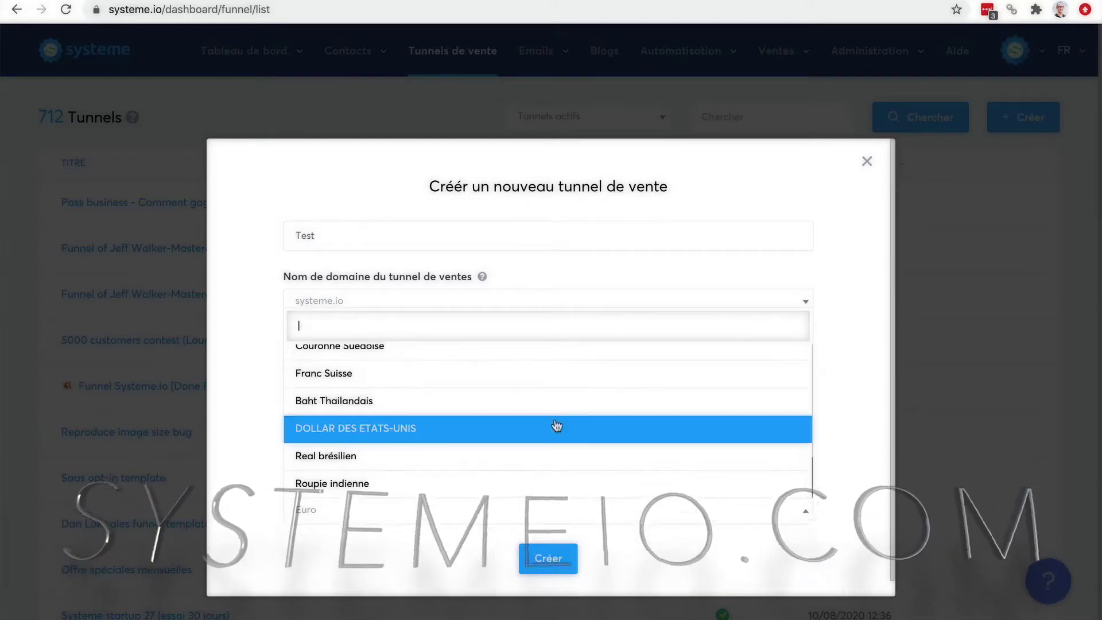
pyautogui.scroll(5, 557, 425)
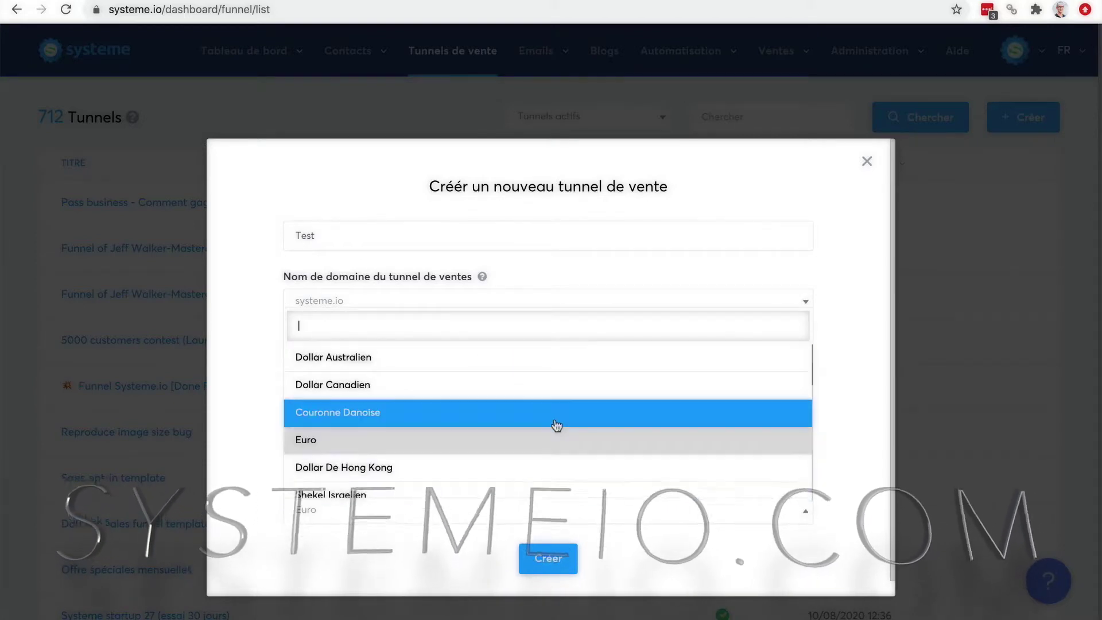
pyautogui.click(536, 453)
pyautogui.click(548, 558)
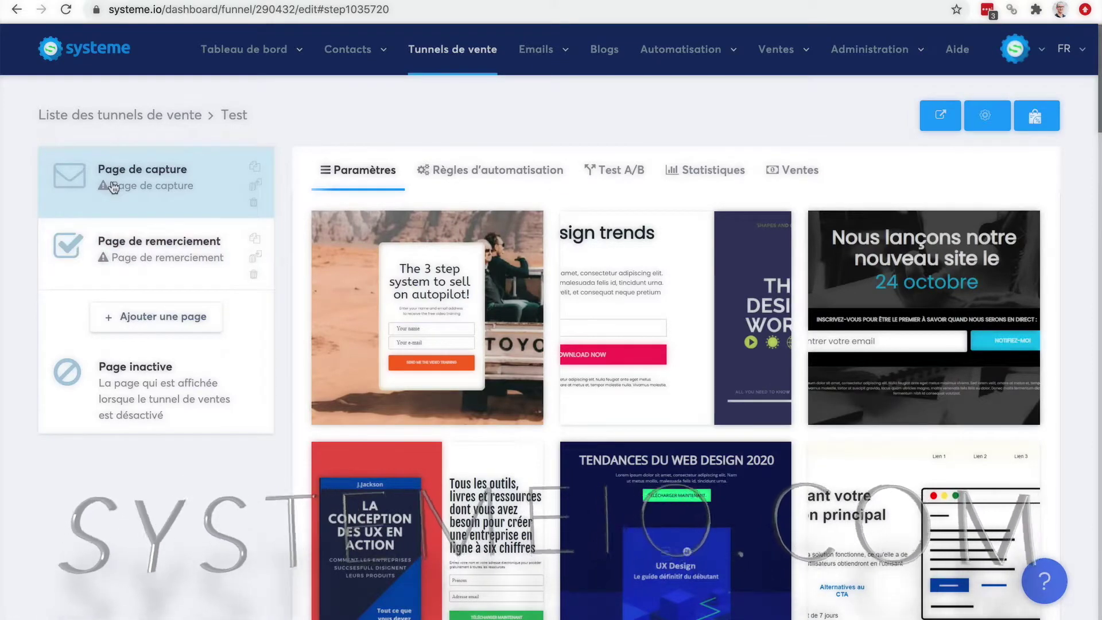
# Compare the templates of both funnel pages and apply the "Un business en ligne rentable" template to the Page de capture.
pyautogui.click(155, 233)
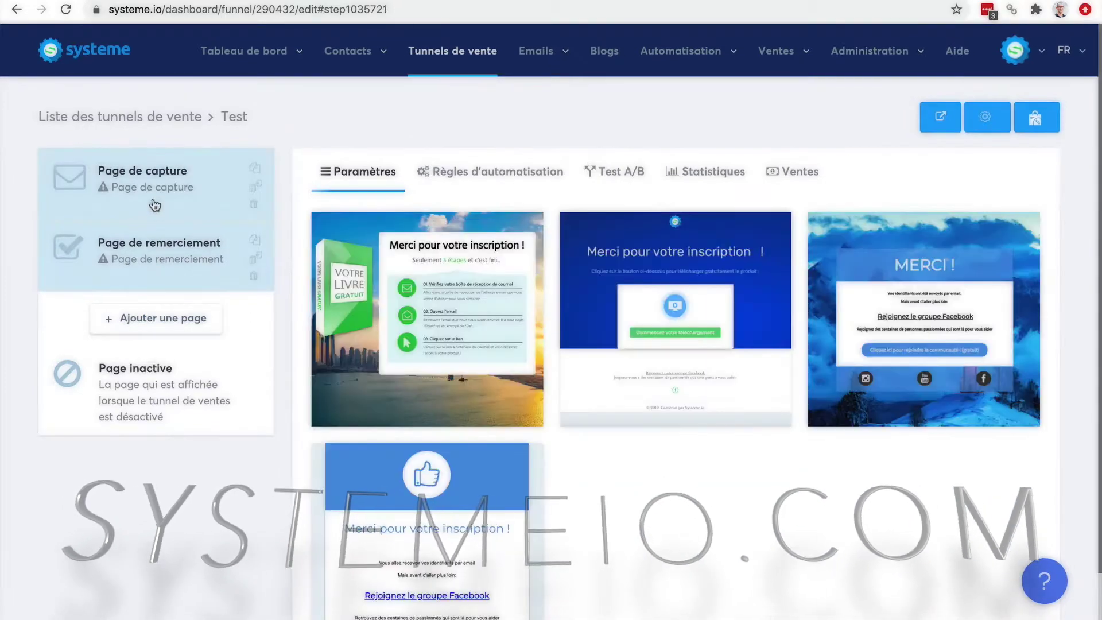
pyautogui.click(155, 205)
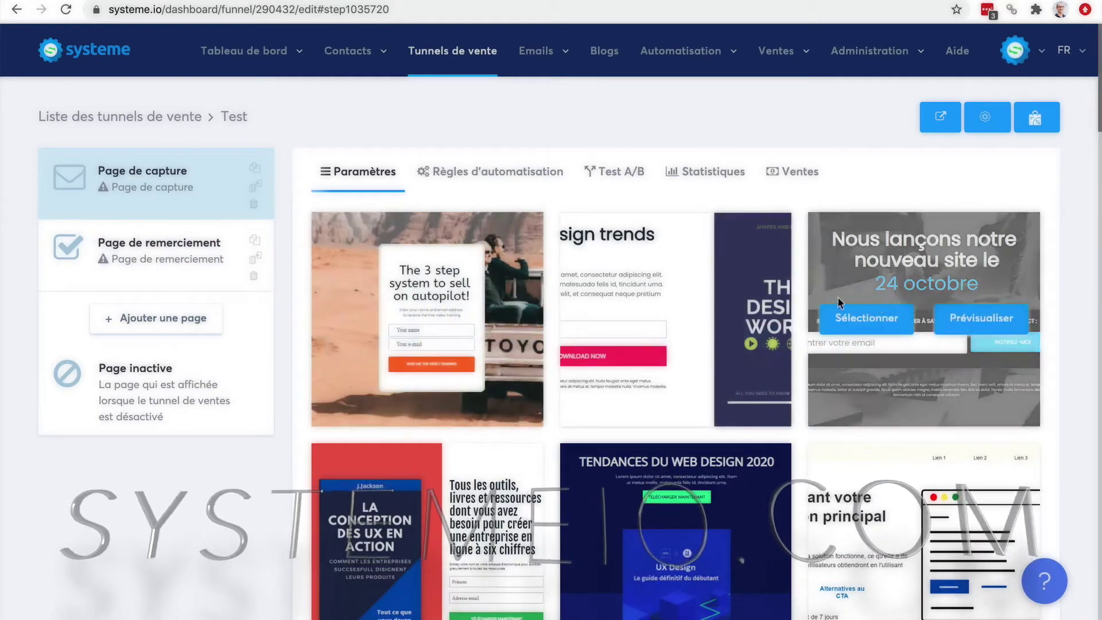
pyautogui.scroll(-5, 833, 301)
pyautogui.scroll(-8, 831, 298)
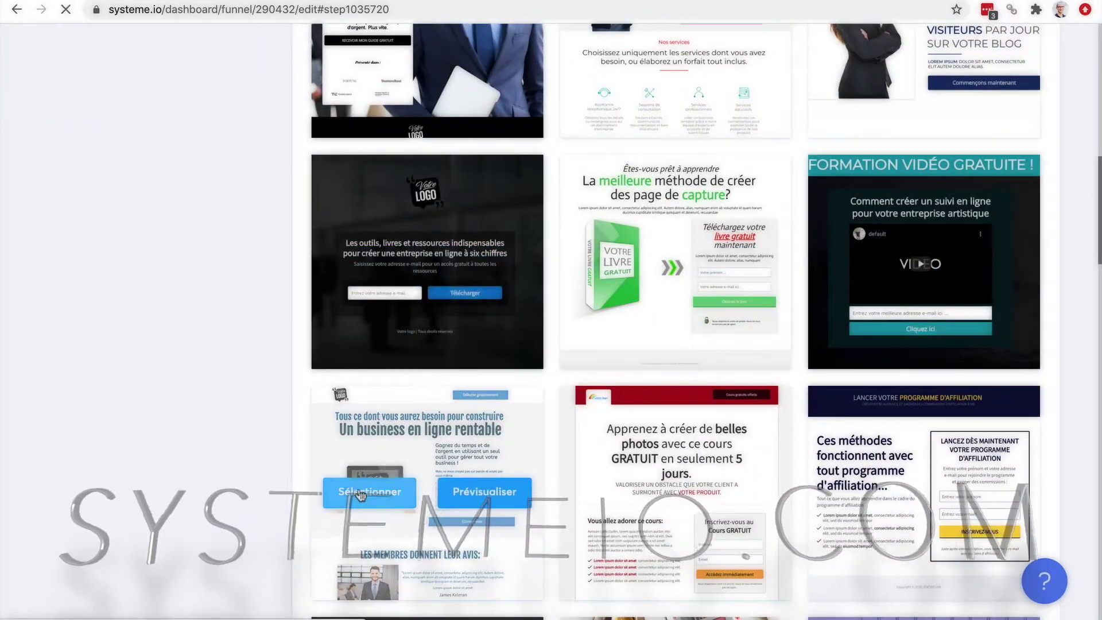
pyautogui.click(362, 493)
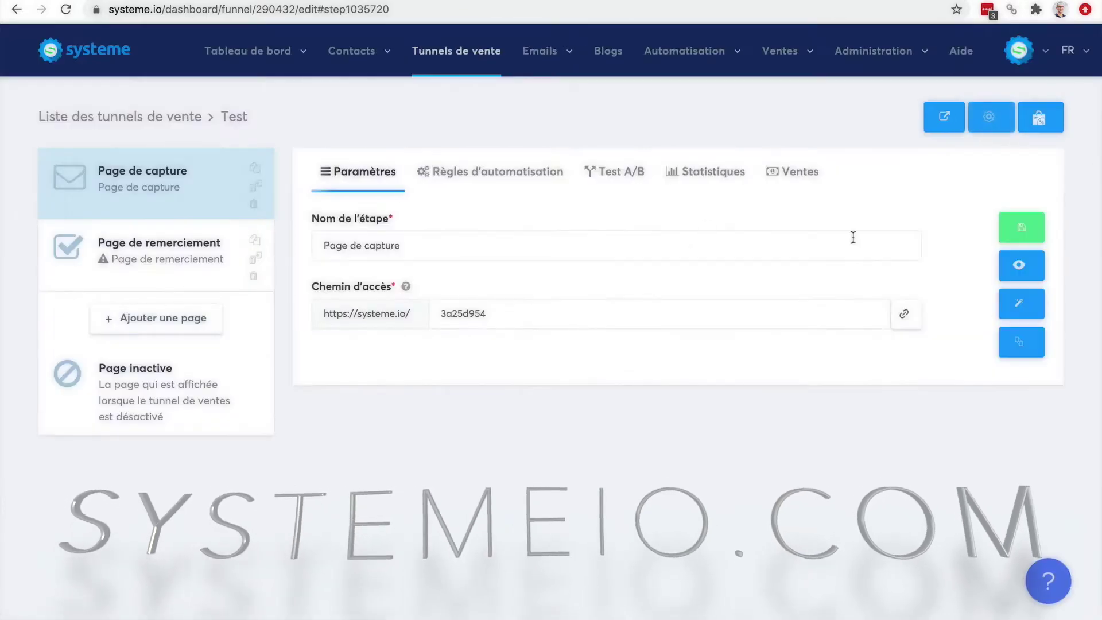
# Preview the capture page and look through its content down to the sign-up form.
pyautogui.click(1020, 264)
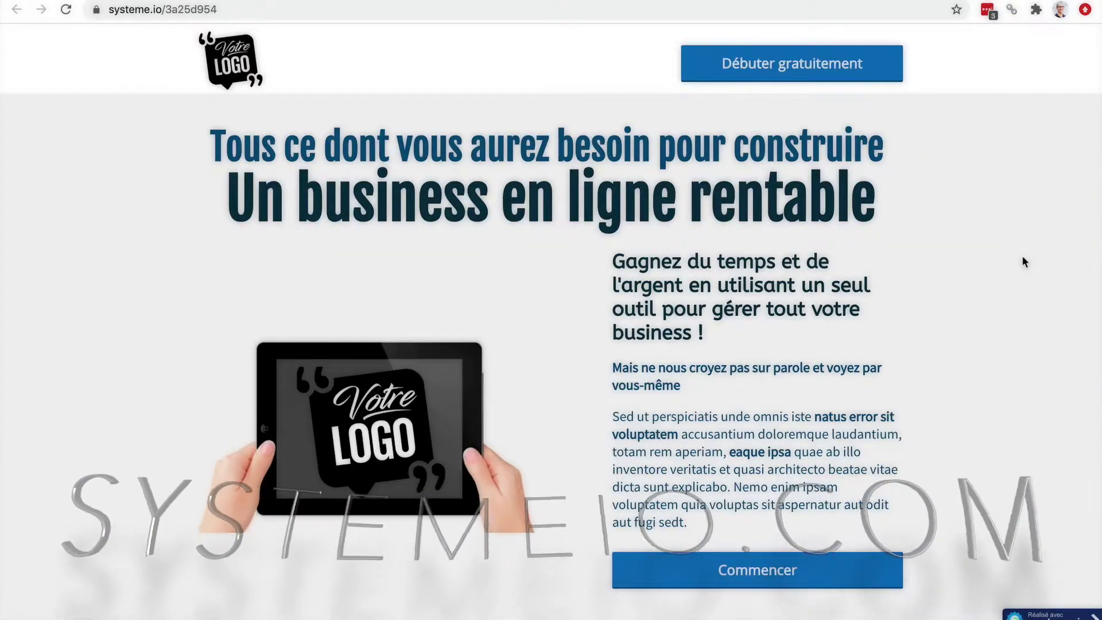
pyautogui.scroll(-8, 933, 231)
pyautogui.scroll(-10, 932, 235)
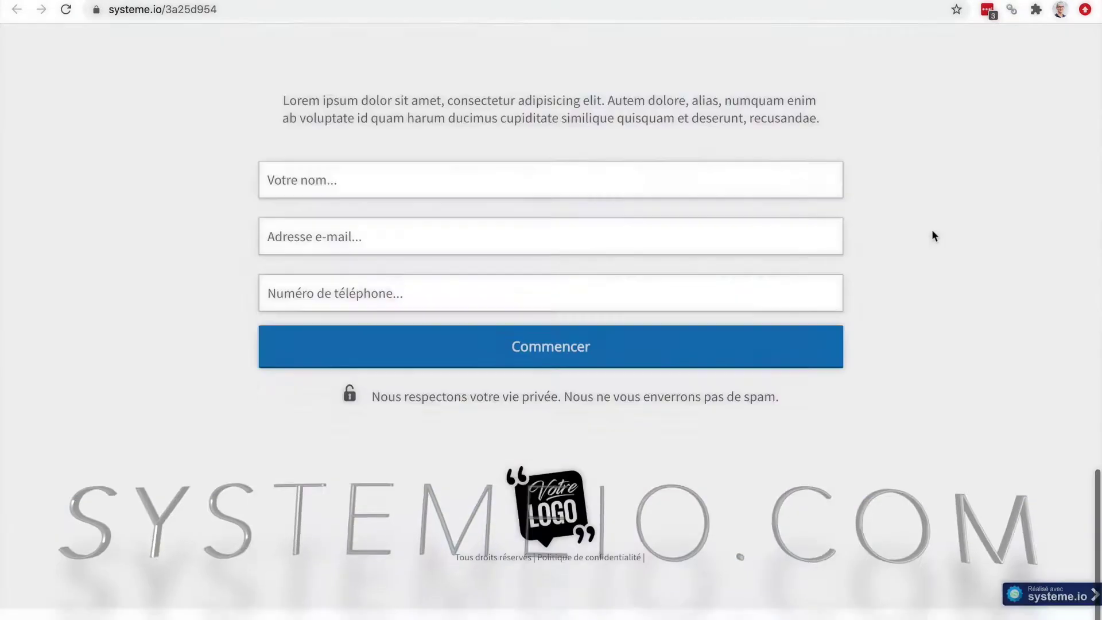
# Open the Page de capture in the page editor and add a Vidéo element directly below the main headline.
pyautogui.scroll(20, 932, 235)
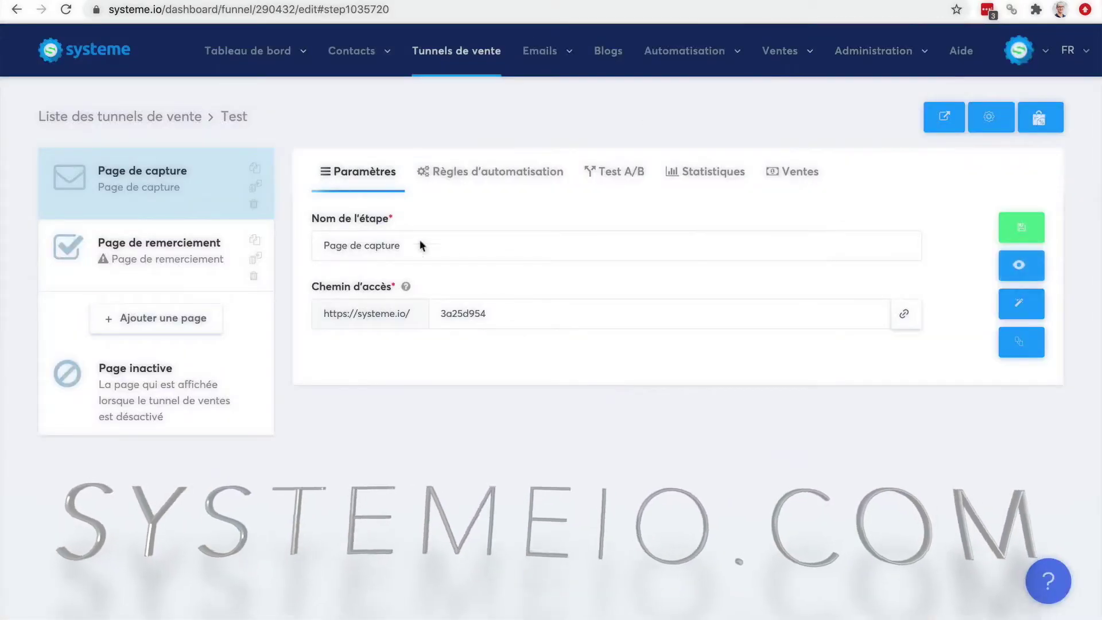
pyautogui.click(1012, 304)
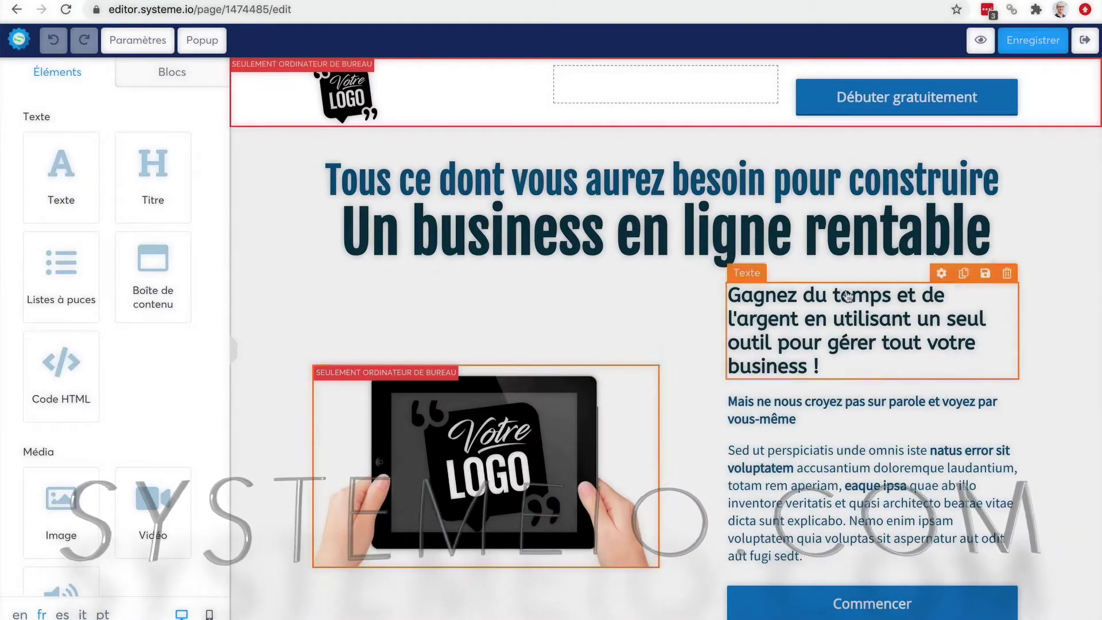
pyautogui.scroll(-2, 833, 304)
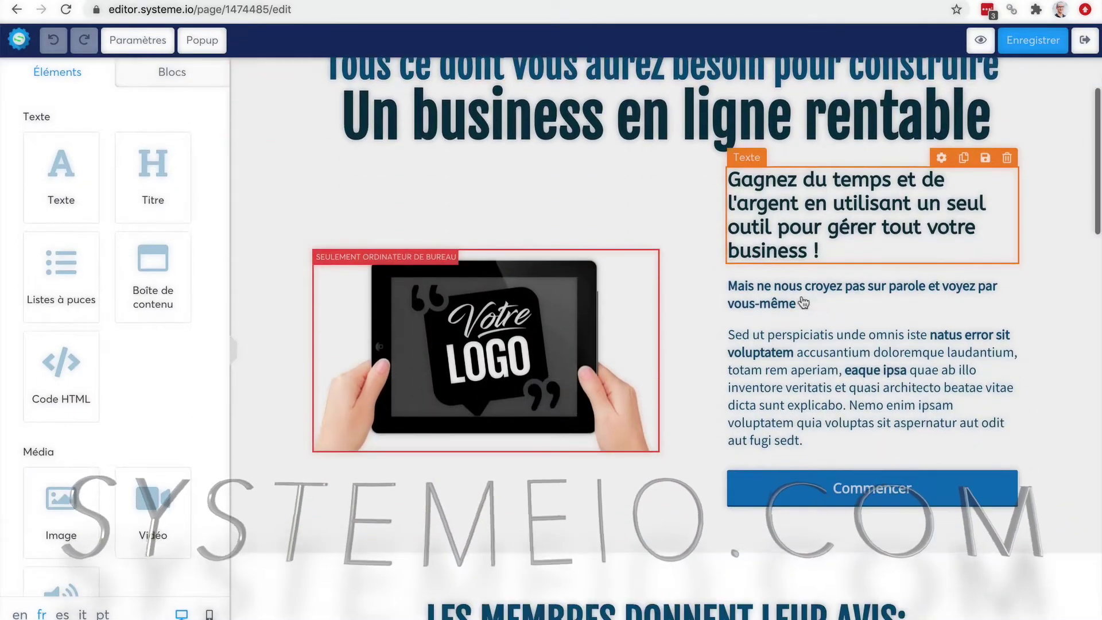
pyautogui.moveTo(153, 511); pyautogui.dragTo(495, 234)
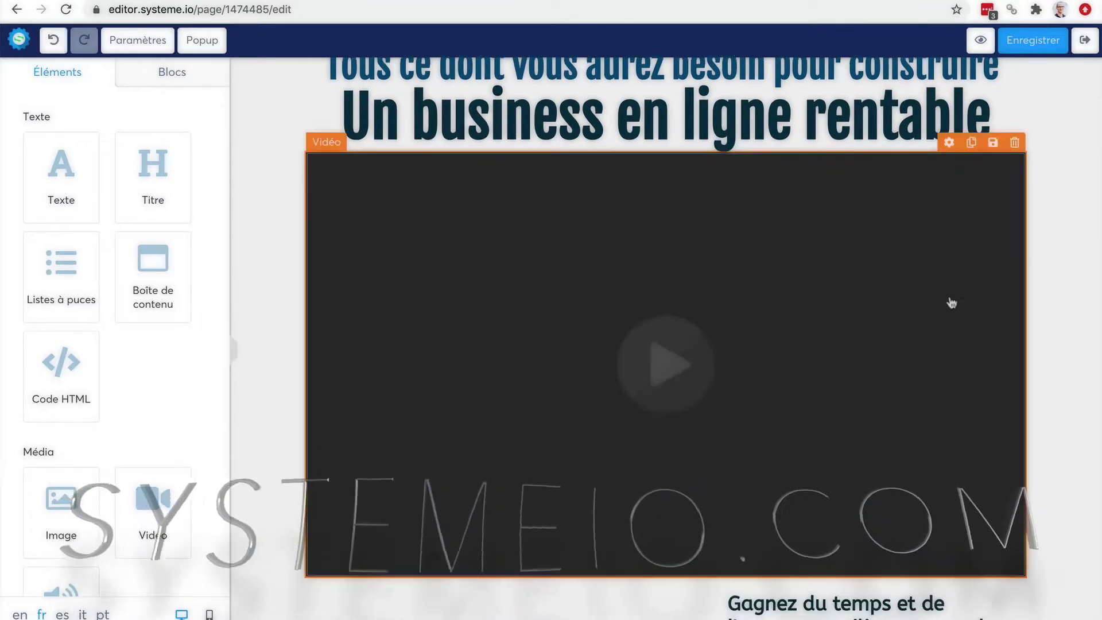
# Review the new video element's YouTube, playback and margin settings and save the capture page.
pyautogui.click(783, 305)
pyautogui.scroll(-5, 62, 300)
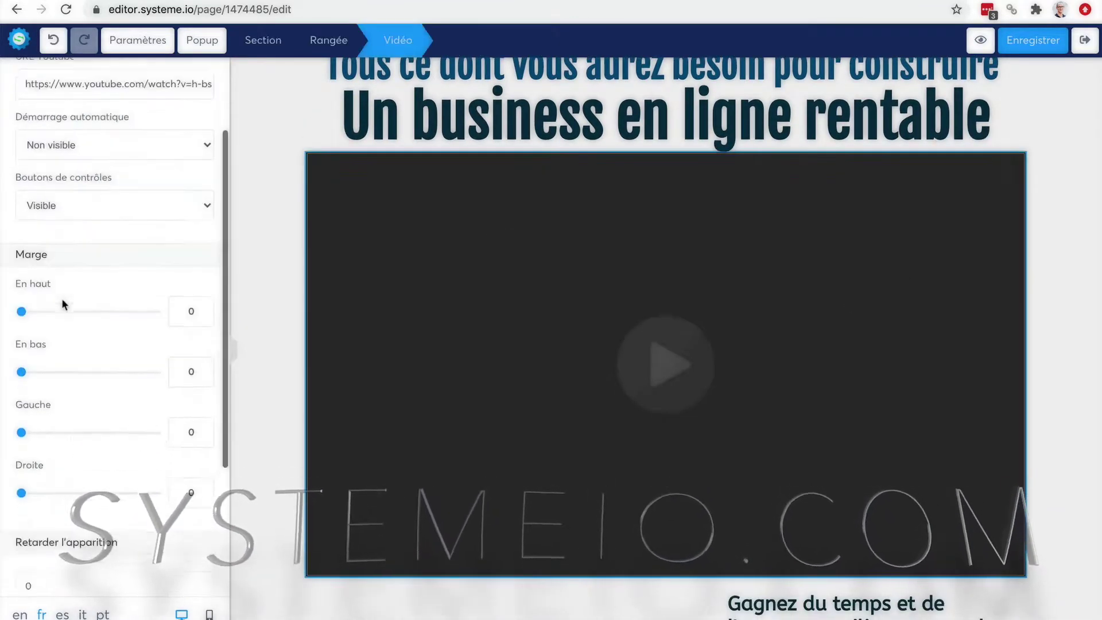
pyautogui.scroll(5, 62, 300)
pyautogui.click(1047, 39)
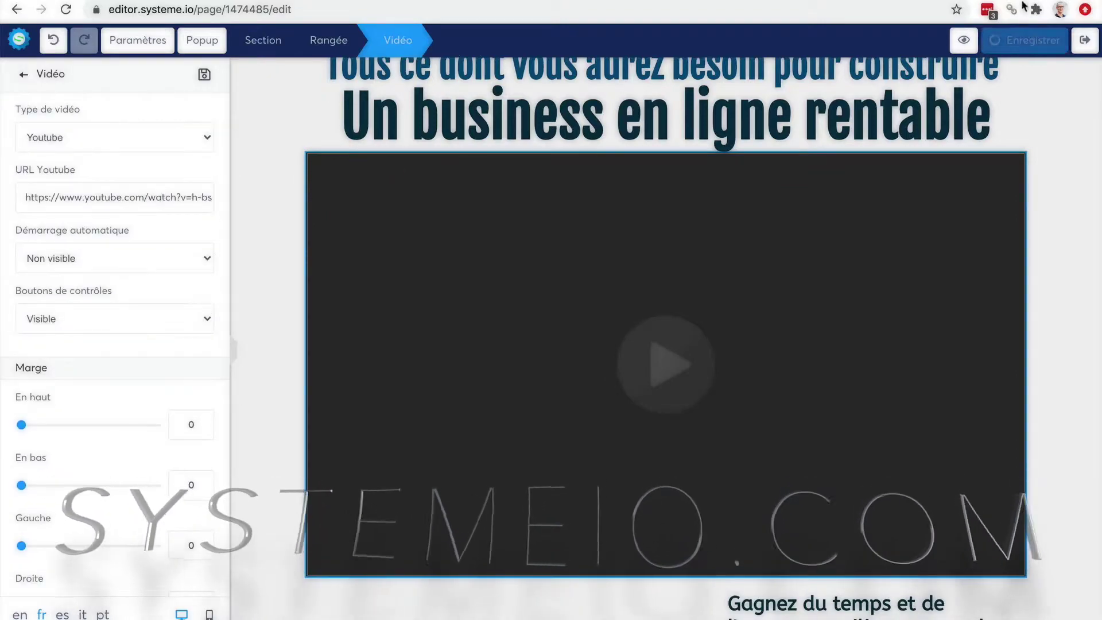
# Reload the published capture page to check the video section, and return to the page editor.
pyautogui.hotkey('ctrl', 'Tab')
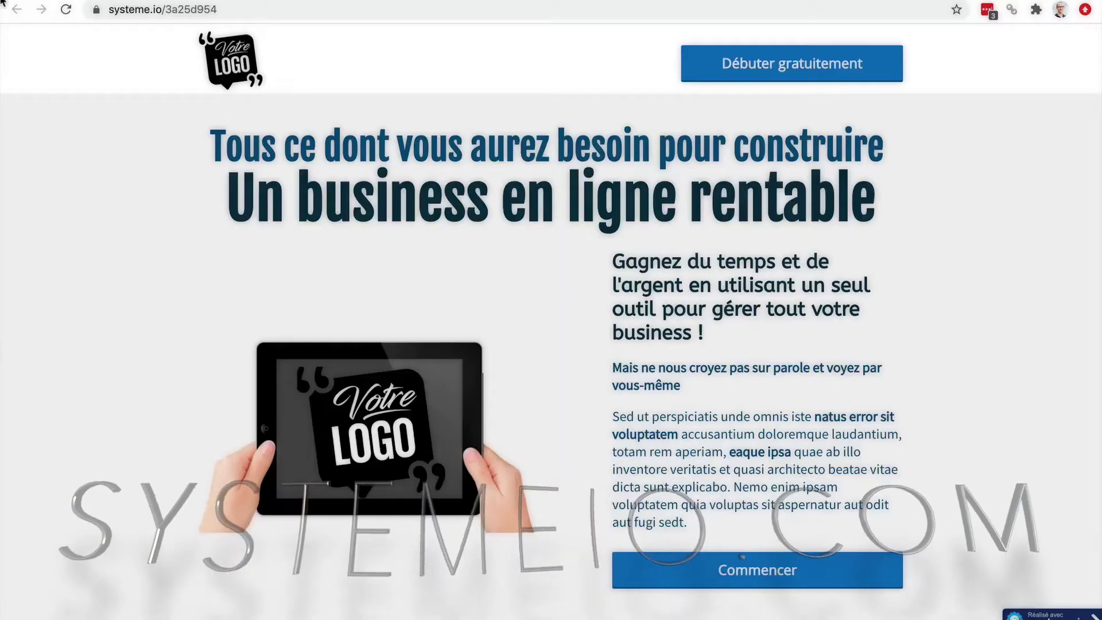
pyautogui.click(75, 10)
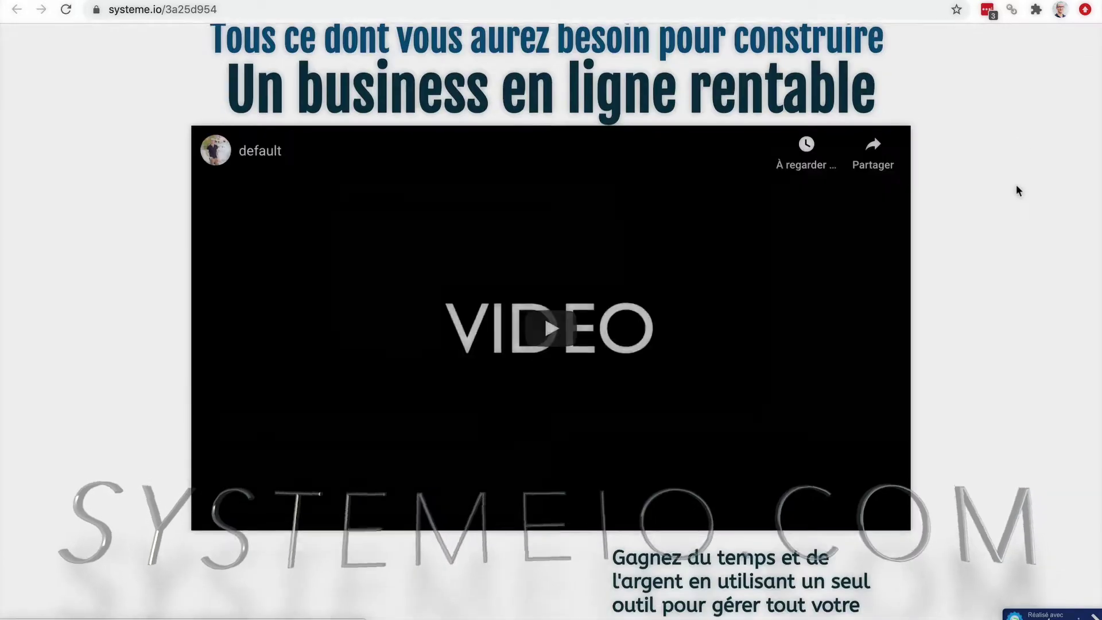
pyautogui.hotkey('ctrl', 'Tab')
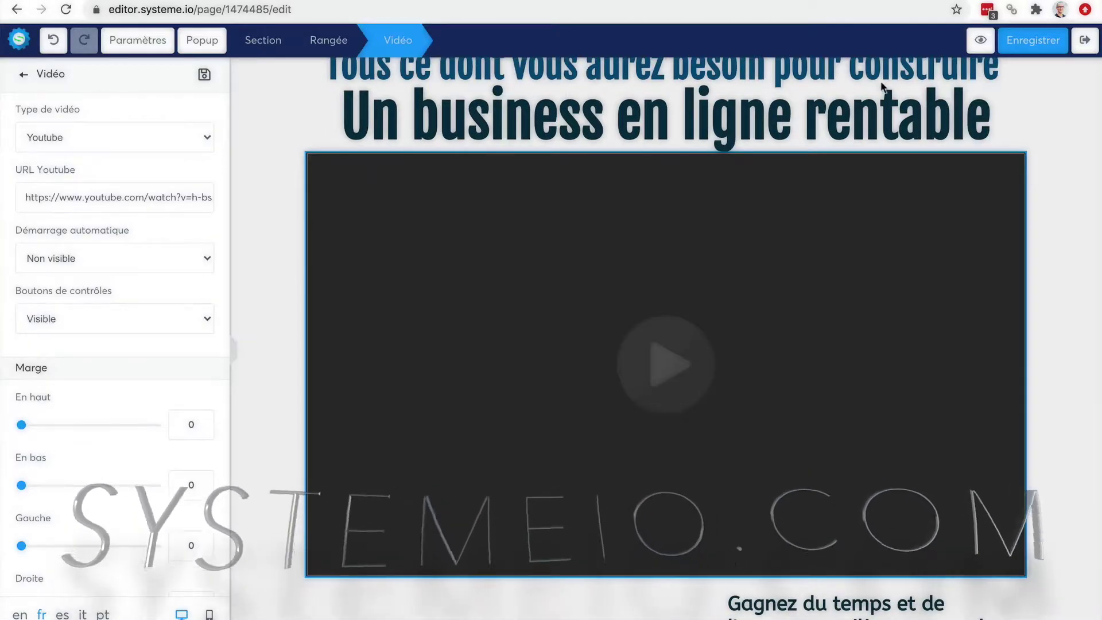
# Look through the capture page's general settings down to the SEO section and exit the editor.
pyautogui.click(133, 42)
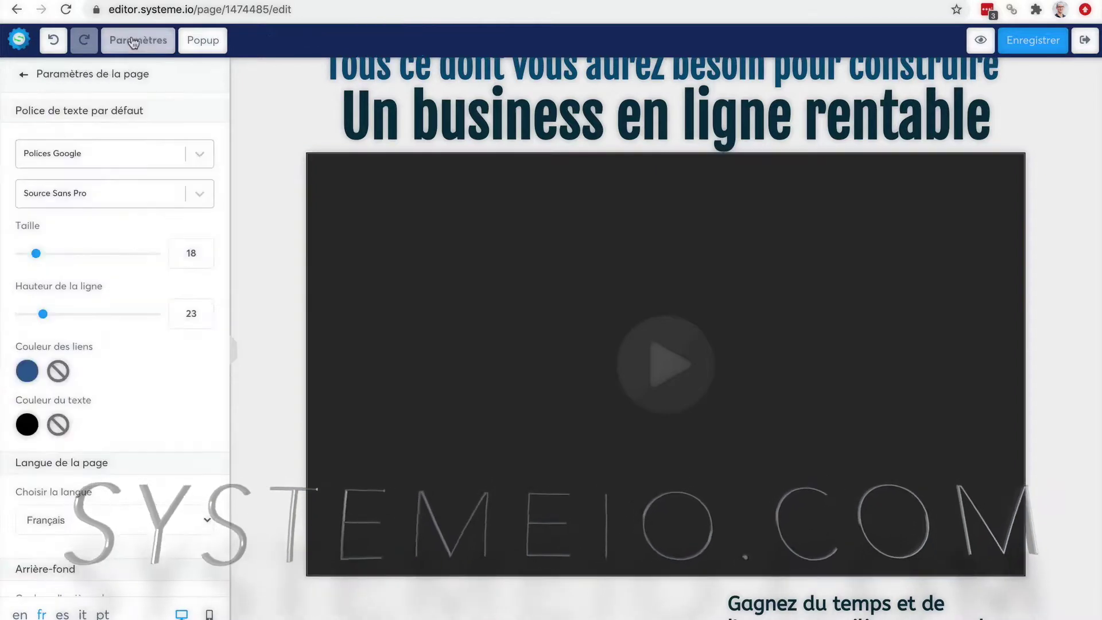
pyautogui.scroll(-12, 123, 252)
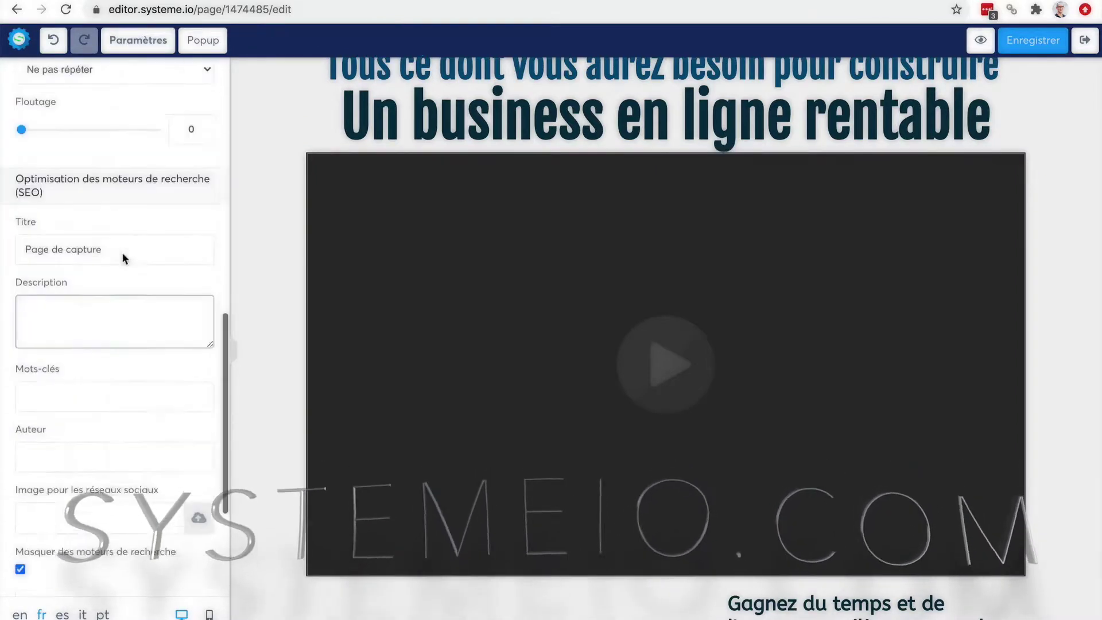
pyautogui.scroll(12, 123, 253)
pyautogui.click(1085, 39)
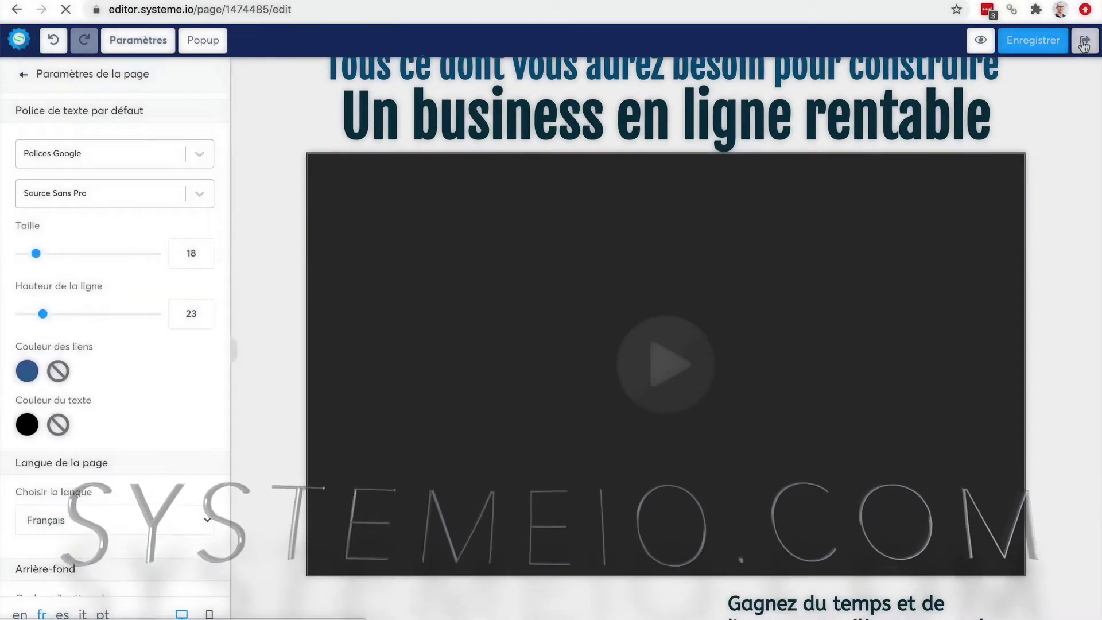
# Apply the "Merci pour votre inscription !" template with the free book image to the Page de remerciement.
pyautogui.click(101, 254)
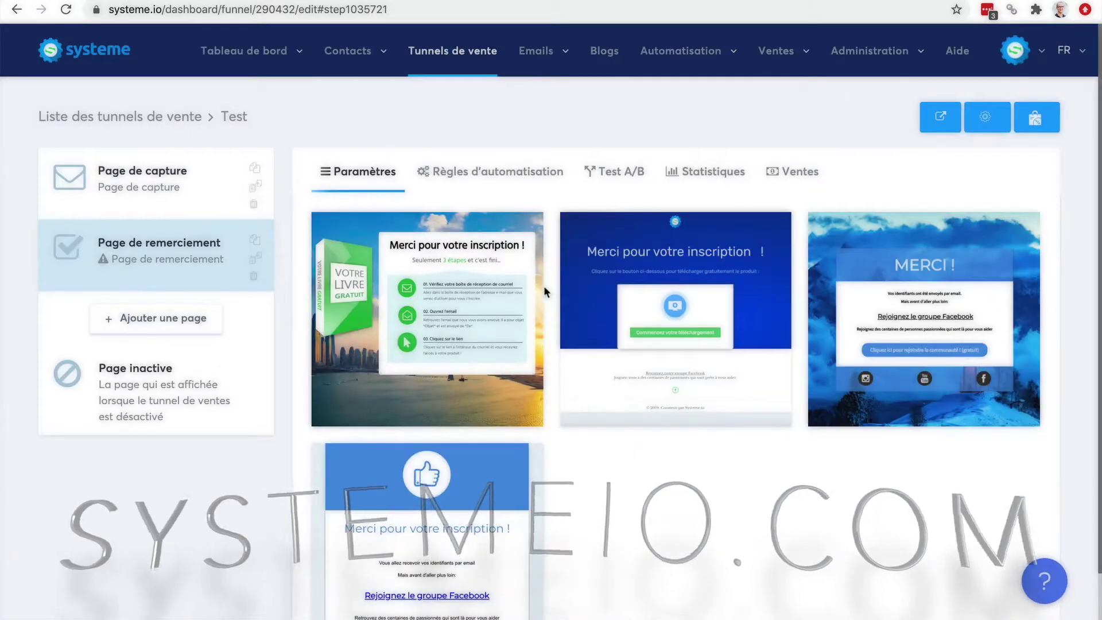
pyautogui.moveTo(905, 300)
pyautogui.moveTo(362, 321)
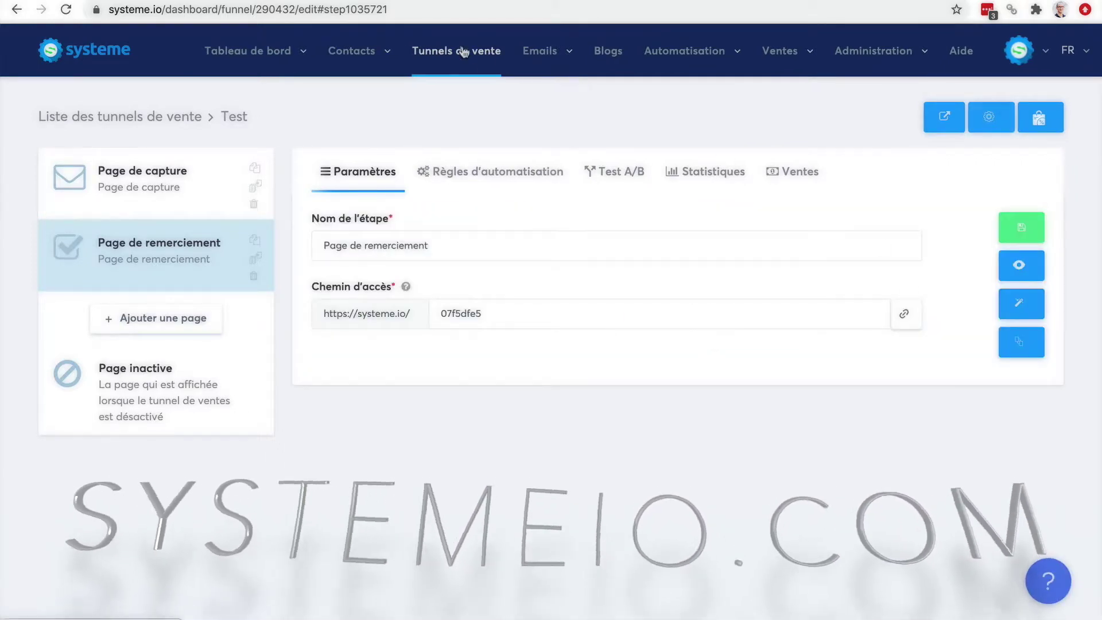
# Look through the newsletters list and its sending statistics columns, and open the list of email campaigns.
pyautogui.moveTo(537, 56)
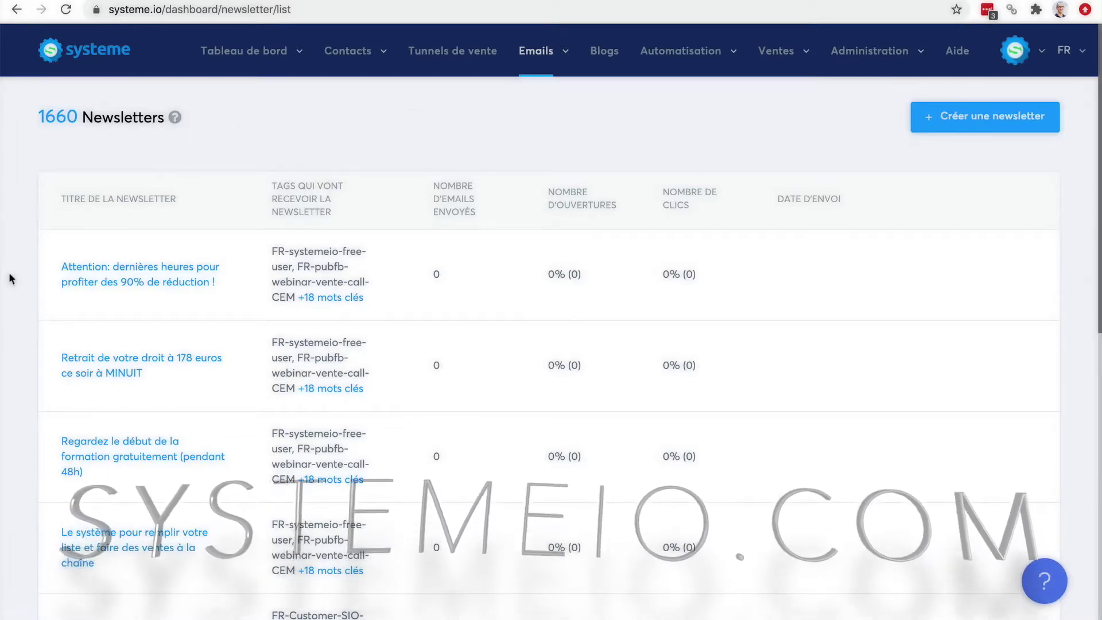
pyautogui.scroll(-5, 21, 275)
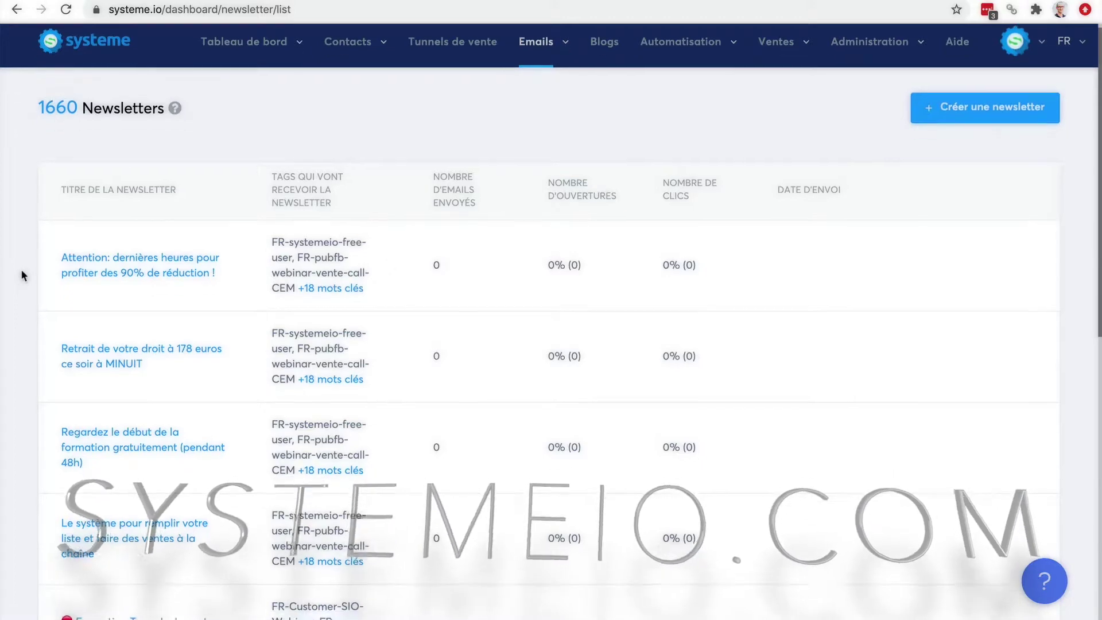
pyautogui.scroll(5, 22, 276)
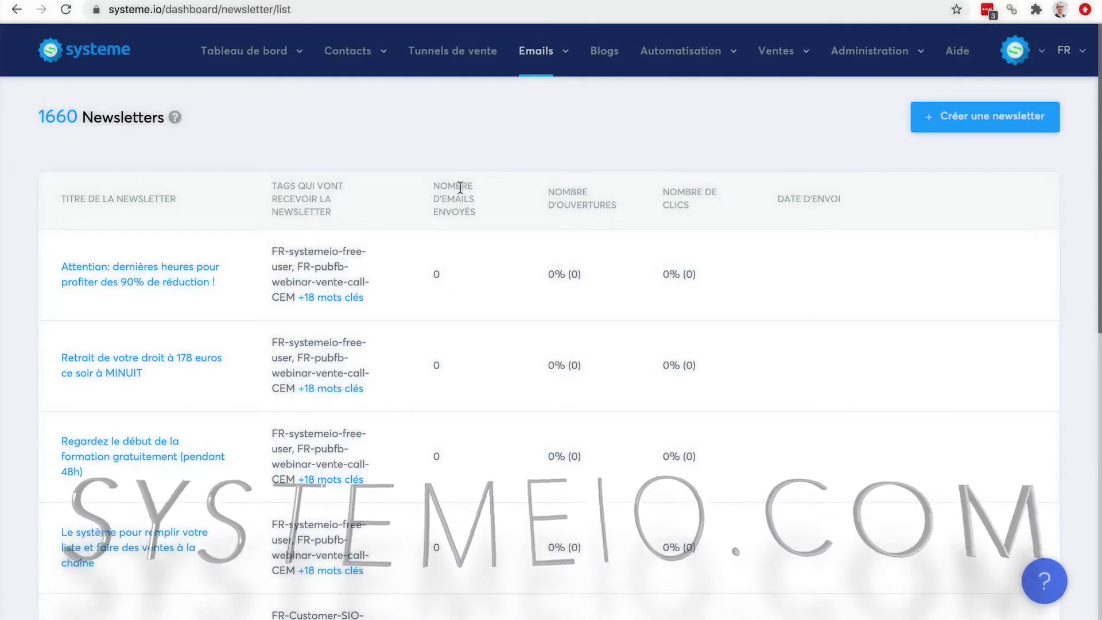
pyautogui.moveTo(454, 275)
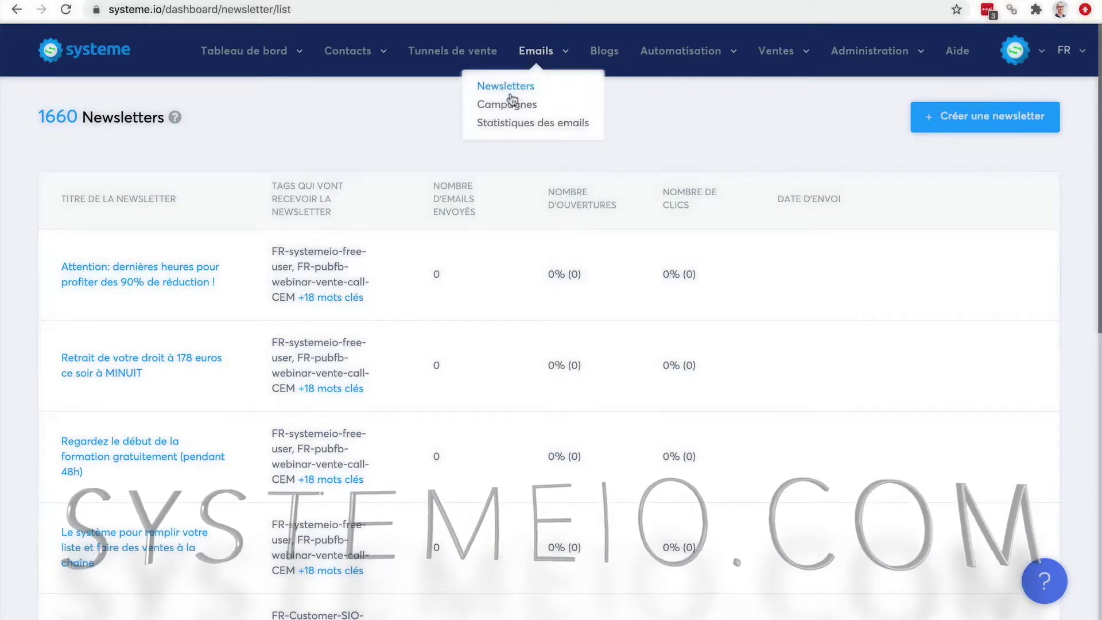
pyautogui.click(504, 104)
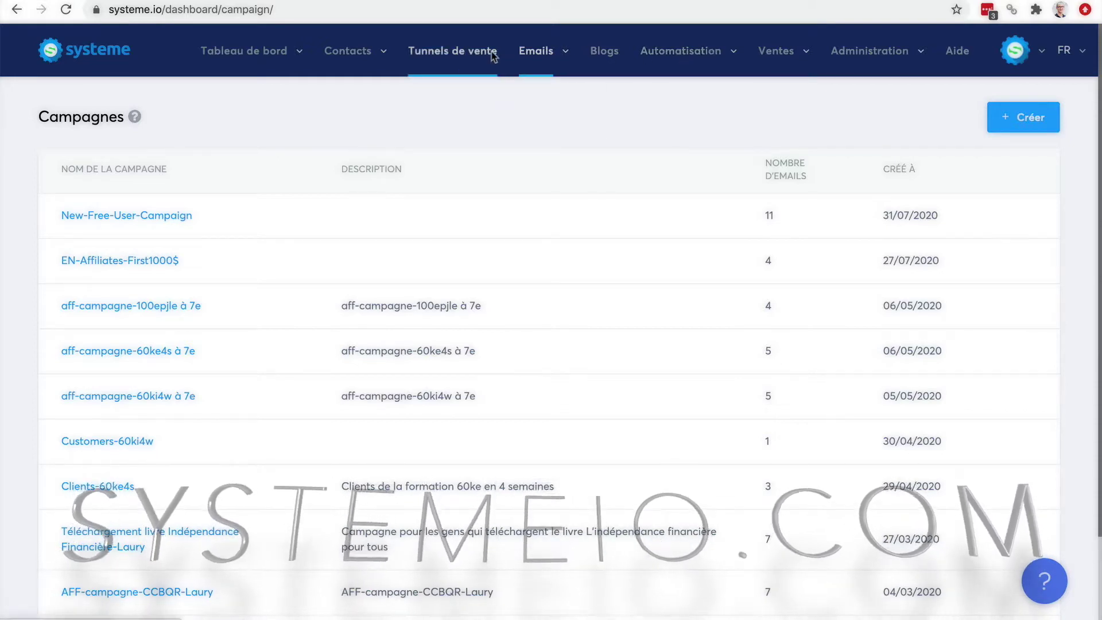
# Reopen the Test funnel and add a new page named "formulaire" with the type Formulaire.
pyautogui.click(470, 53)
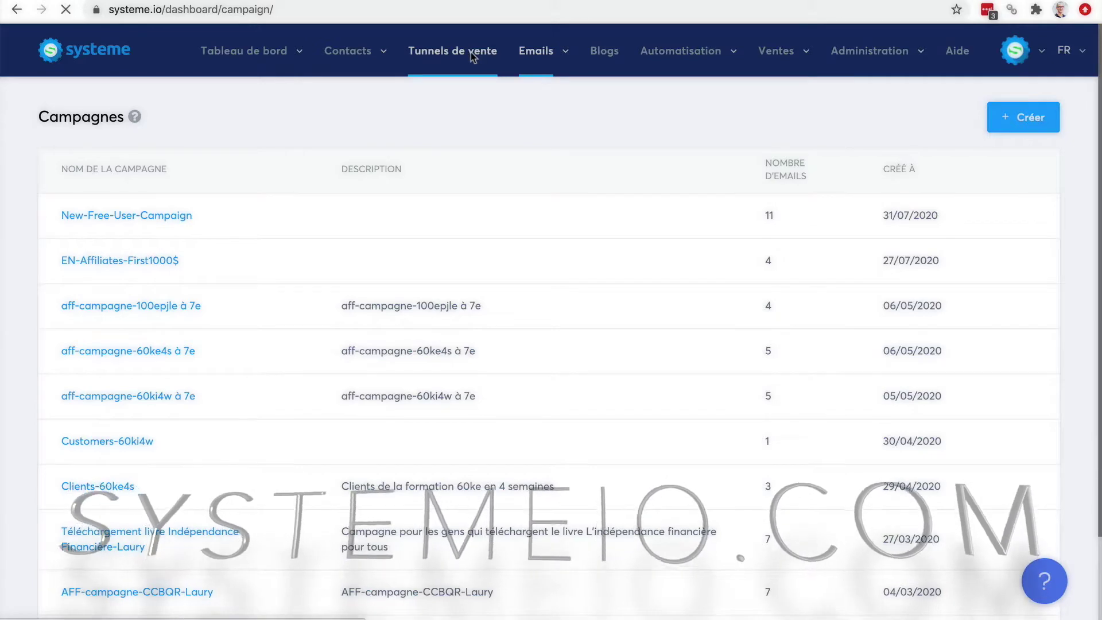
pyautogui.click(71, 202)
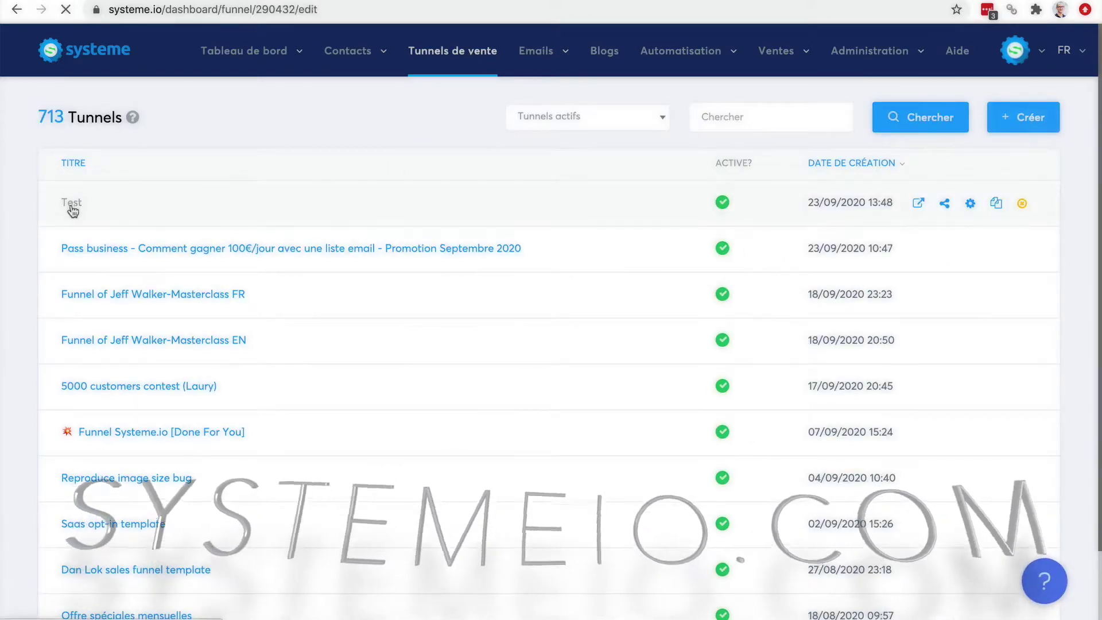
pyautogui.click(164, 318)
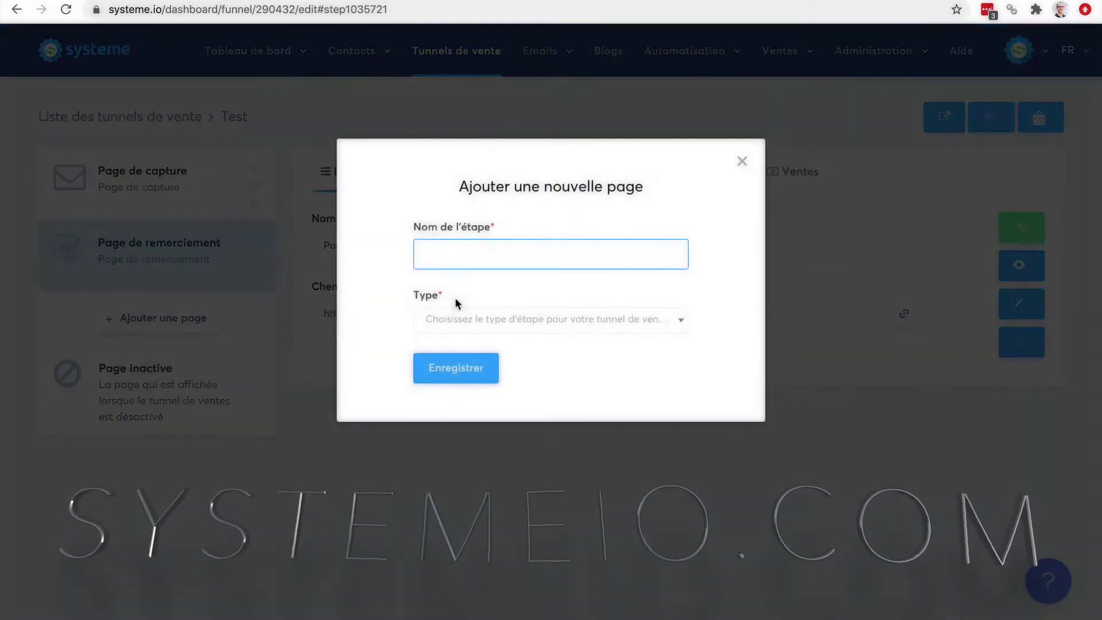
pyautogui.write('formulaire')
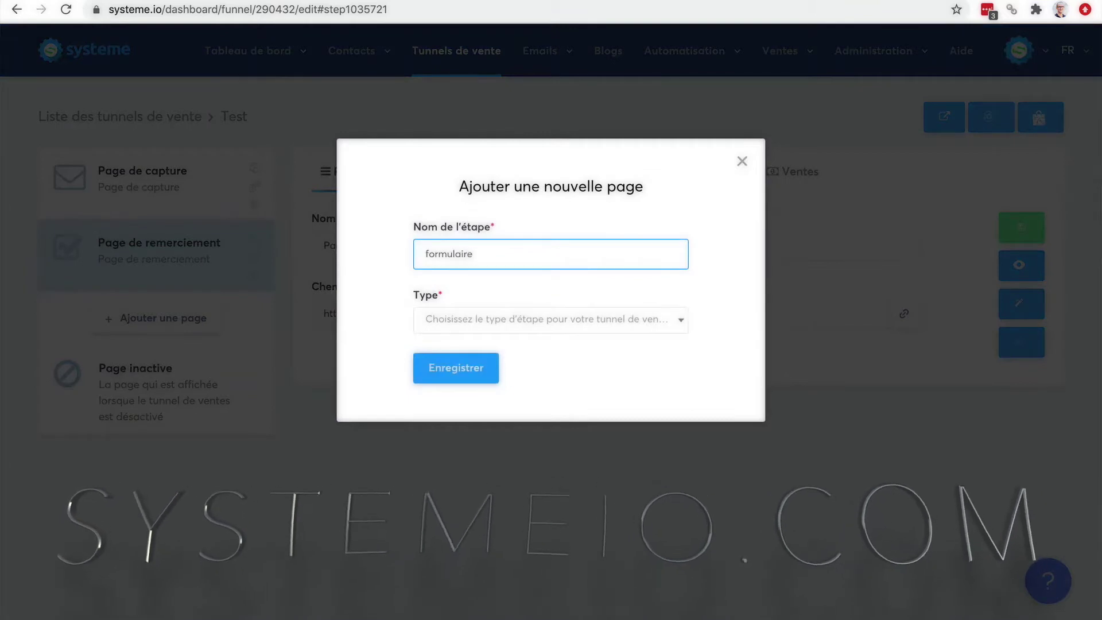
pyautogui.click(558, 327)
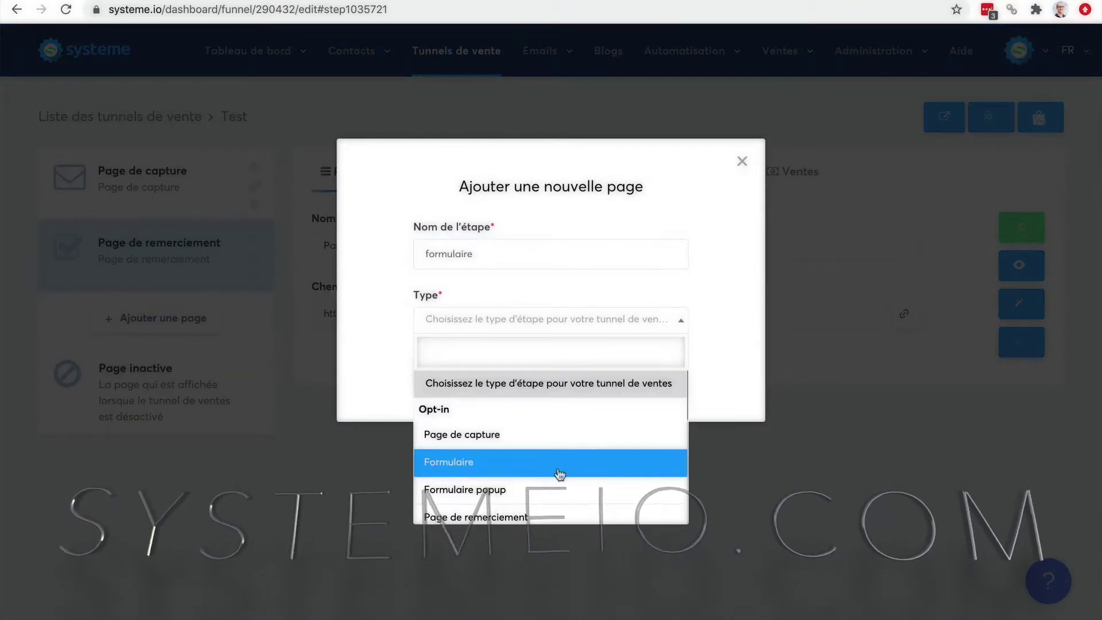
pyautogui.click(555, 475)
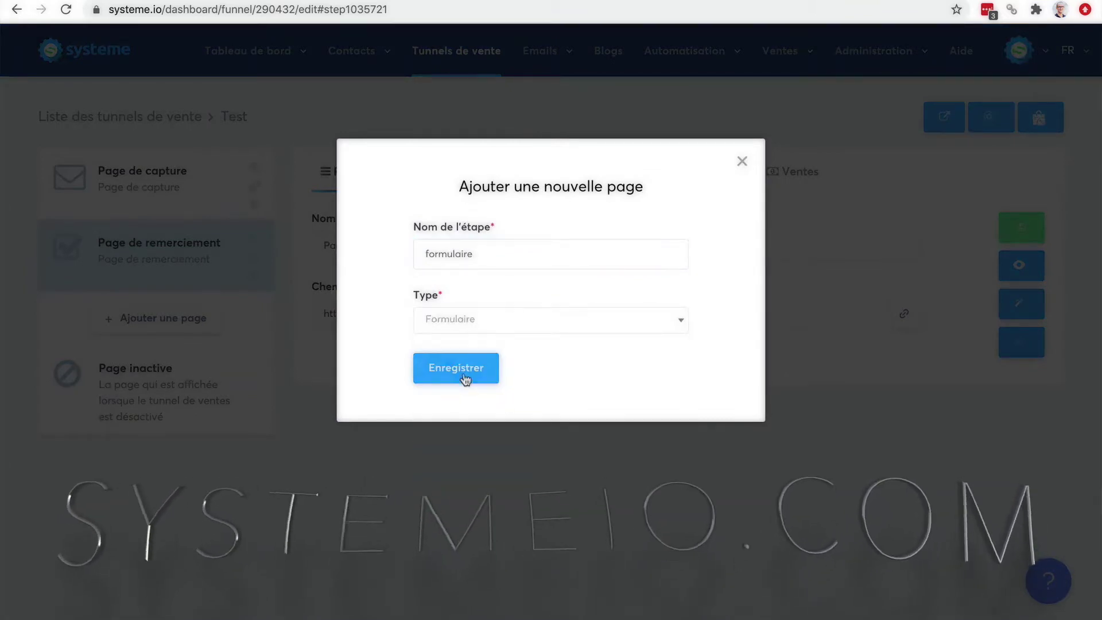
pyautogui.click(457, 370)
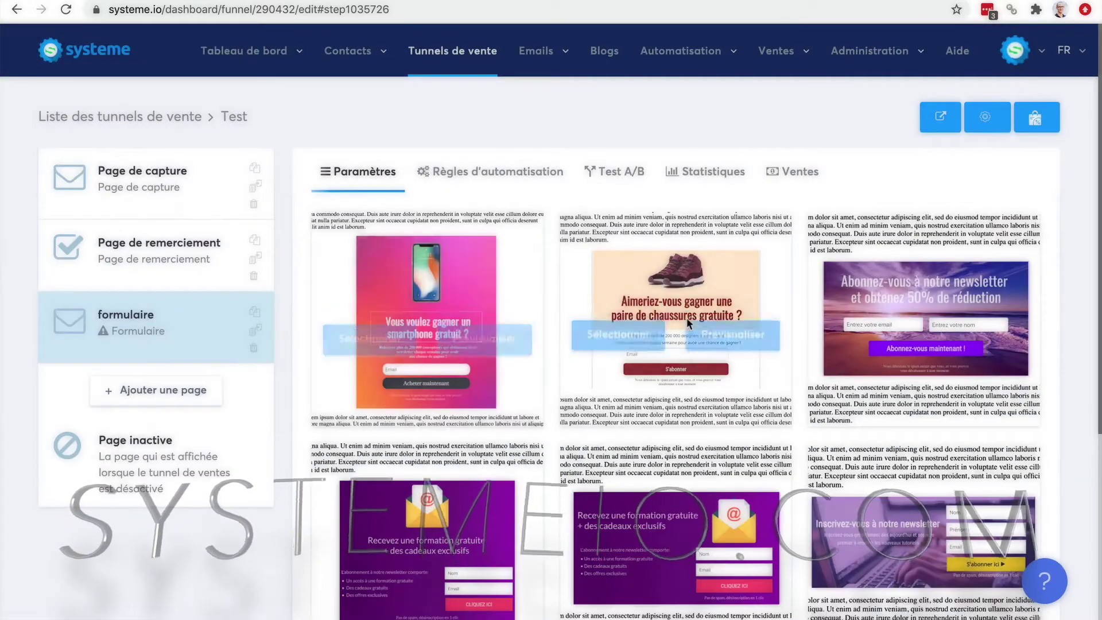
# Apply the "Abonnez-vous à notre newsletter et obtenez 50% de réduction" template to the form, view it in the editor, and exit.
pyautogui.scroll(-5, 687, 318)
pyautogui.scroll(4, 689, 323)
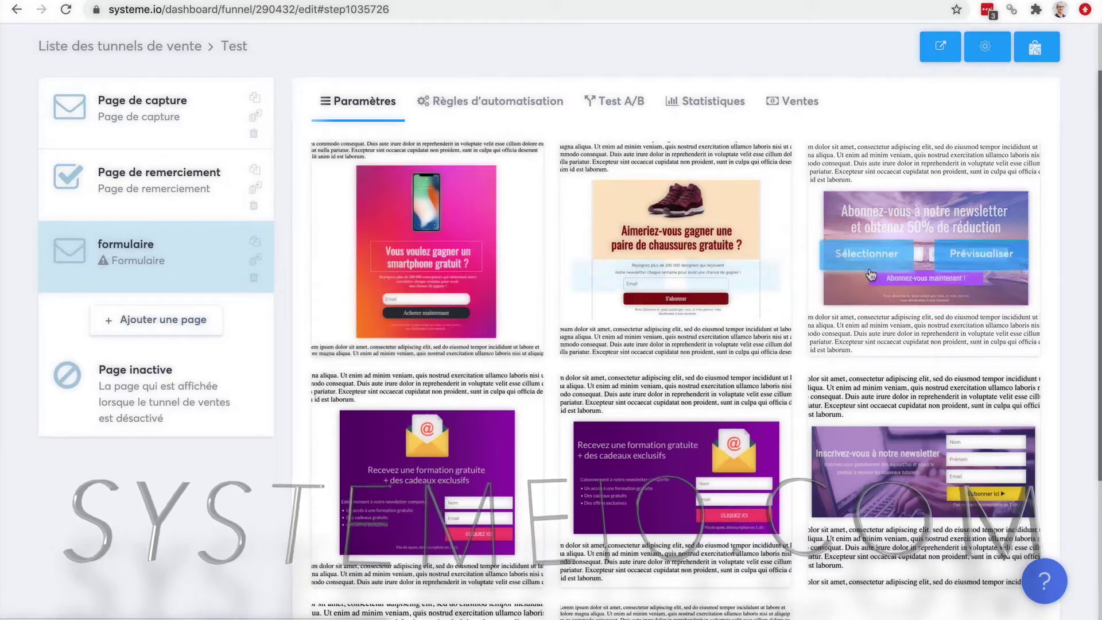
pyautogui.click(859, 253)
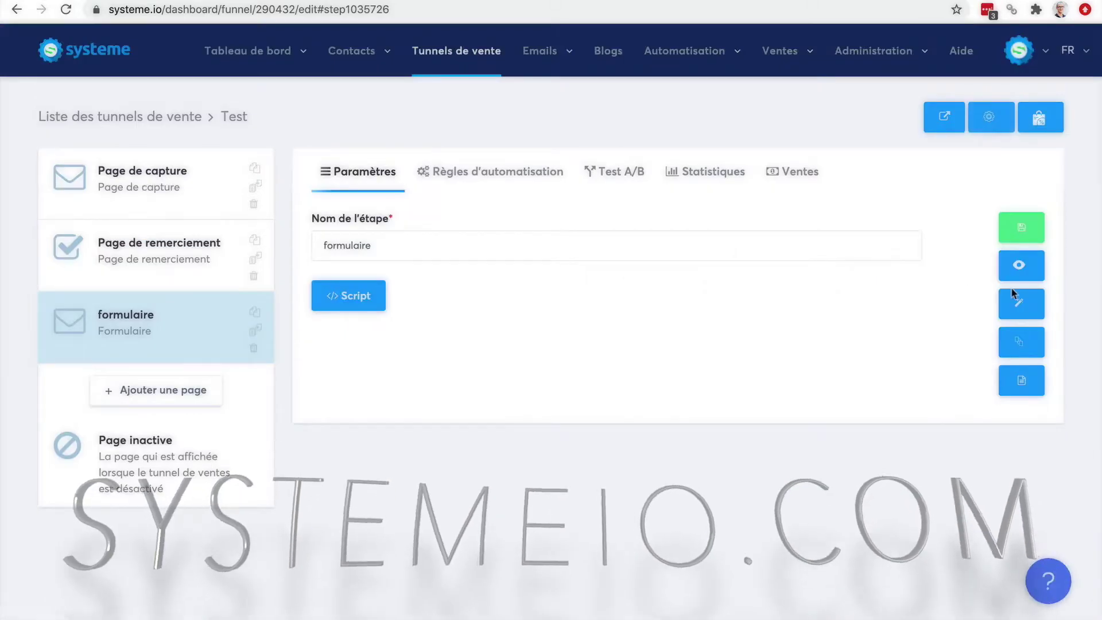
pyautogui.click(1024, 305)
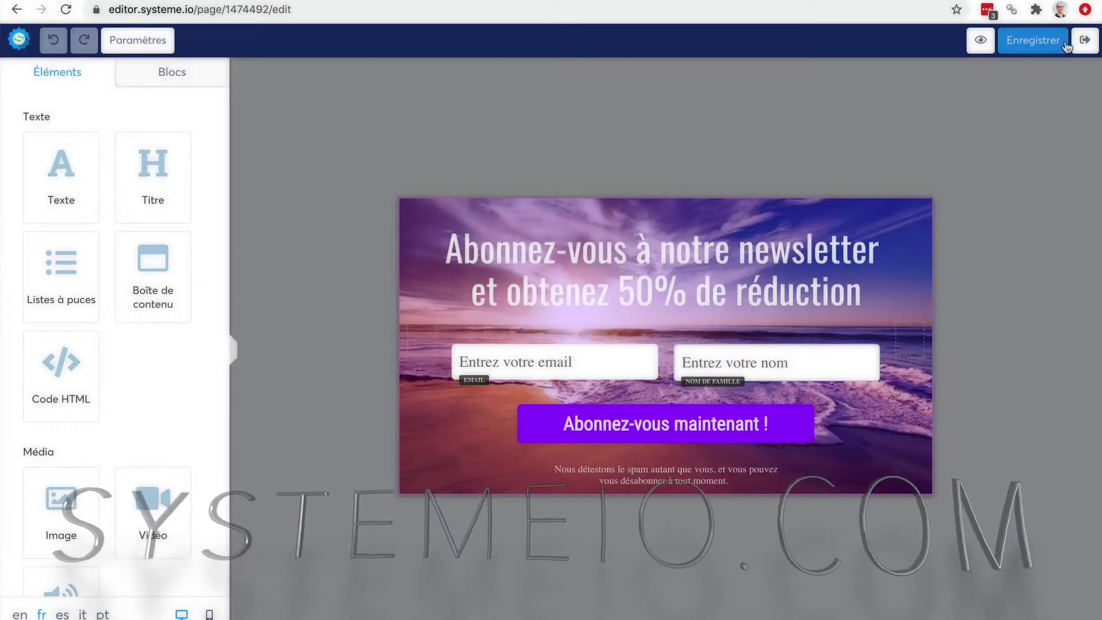
pyautogui.click(1083, 42)
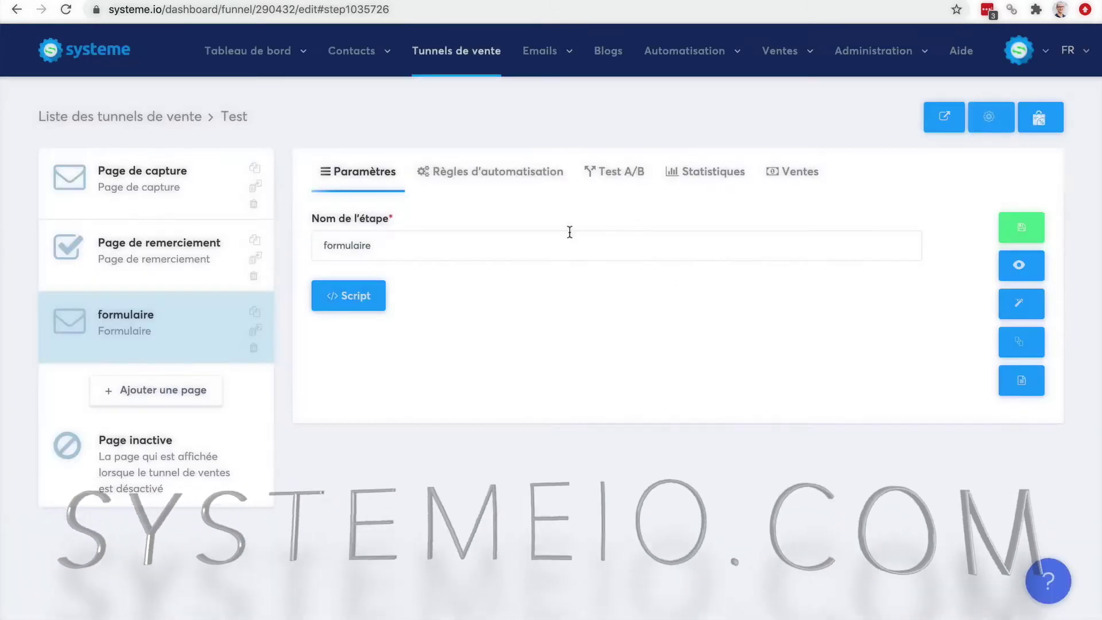
# Copy the form's script tag to the clipboard and close the script window.
pyautogui.click(345, 299)
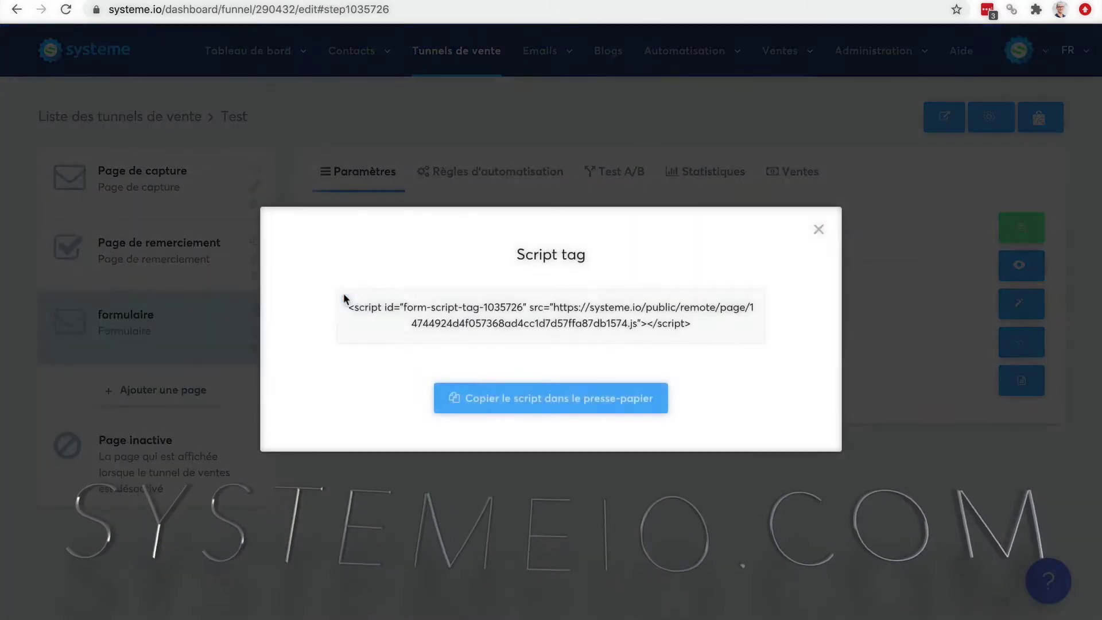
pyautogui.click(532, 399)
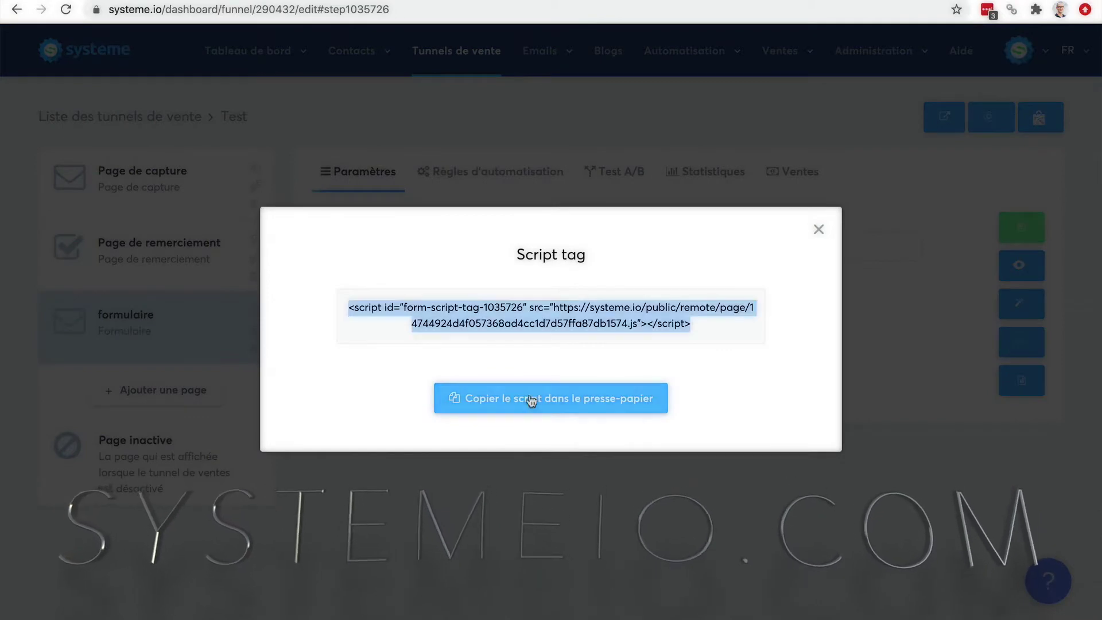
pyautogui.click(818, 229)
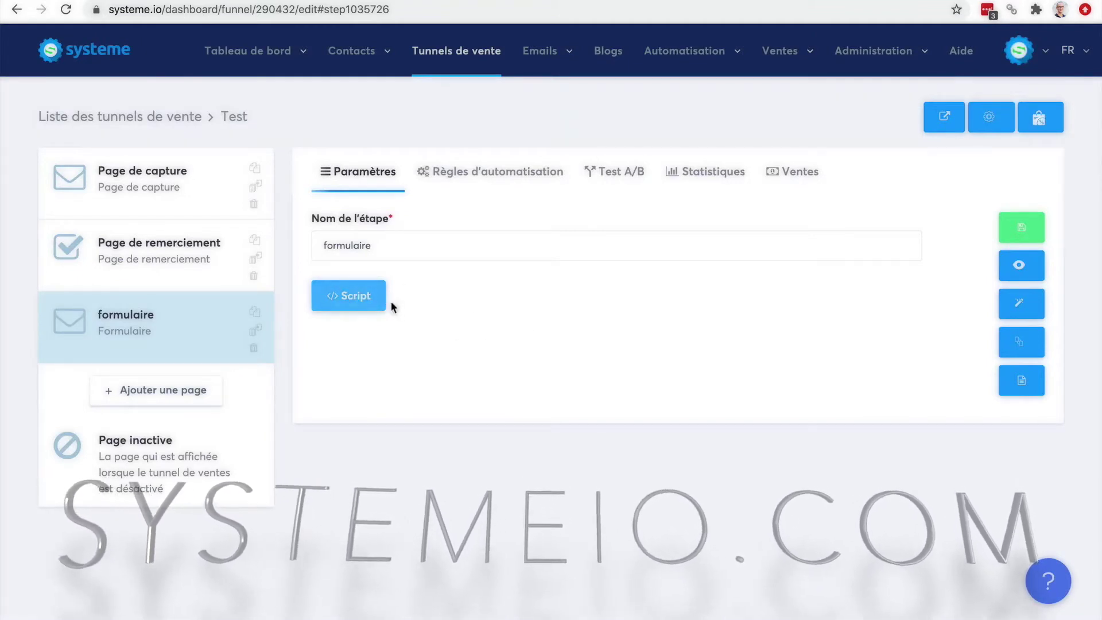
# Open the form's automation rules and view the actions that can be added for the page opt-in trigger.
pyautogui.click(510, 174)
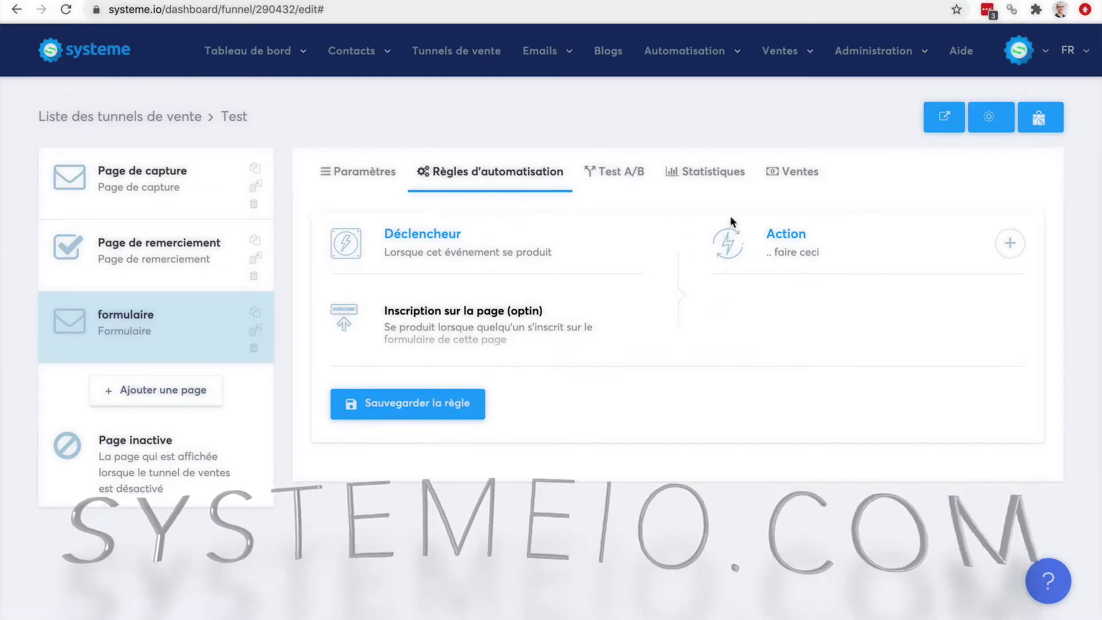
pyautogui.click(1011, 244)
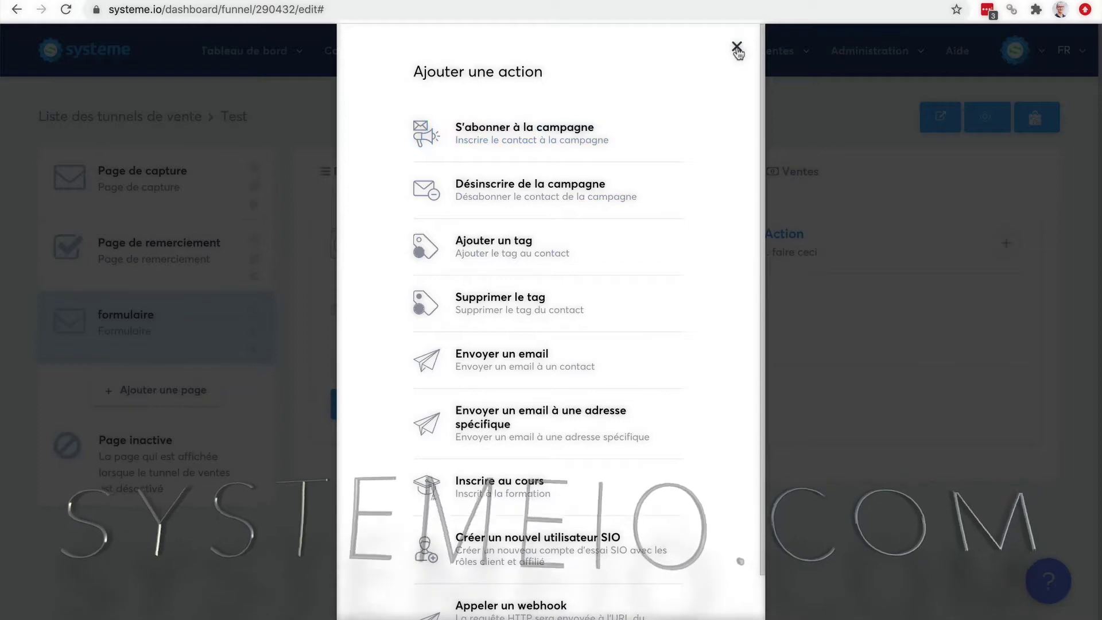
# Open the New-Free-User-Campaign email campaign, view its "Why I created systeme.io" email, and return to the campaign's step list.
pyautogui.click(737, 46)
pyautogui.moveTo(529, 57)
pyautogui.click(509, 106)
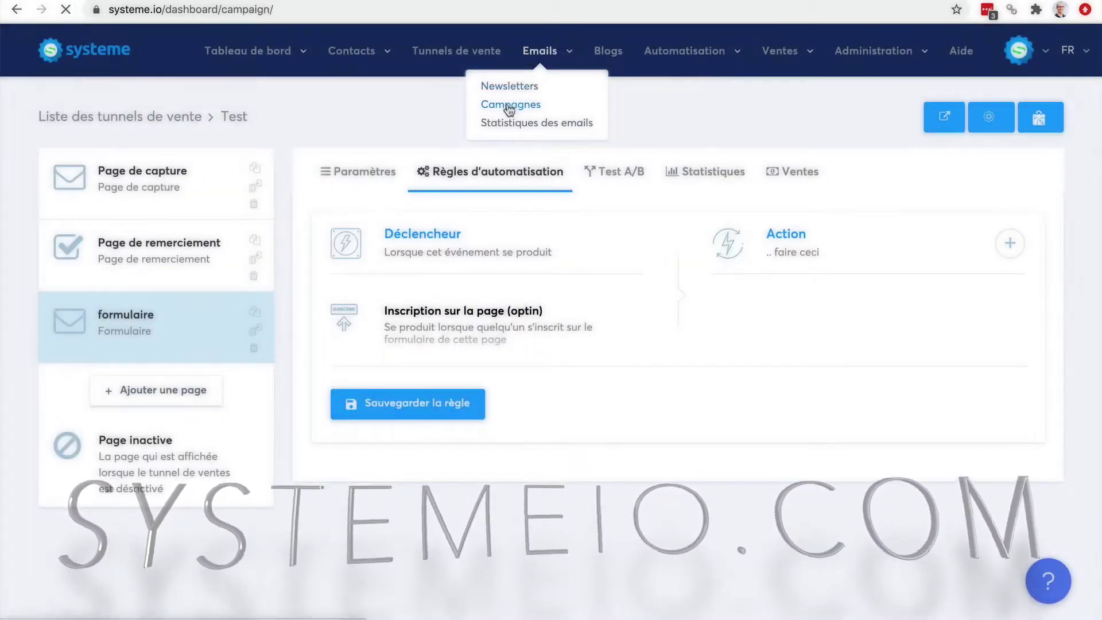
pyautogui.click(163, 216)
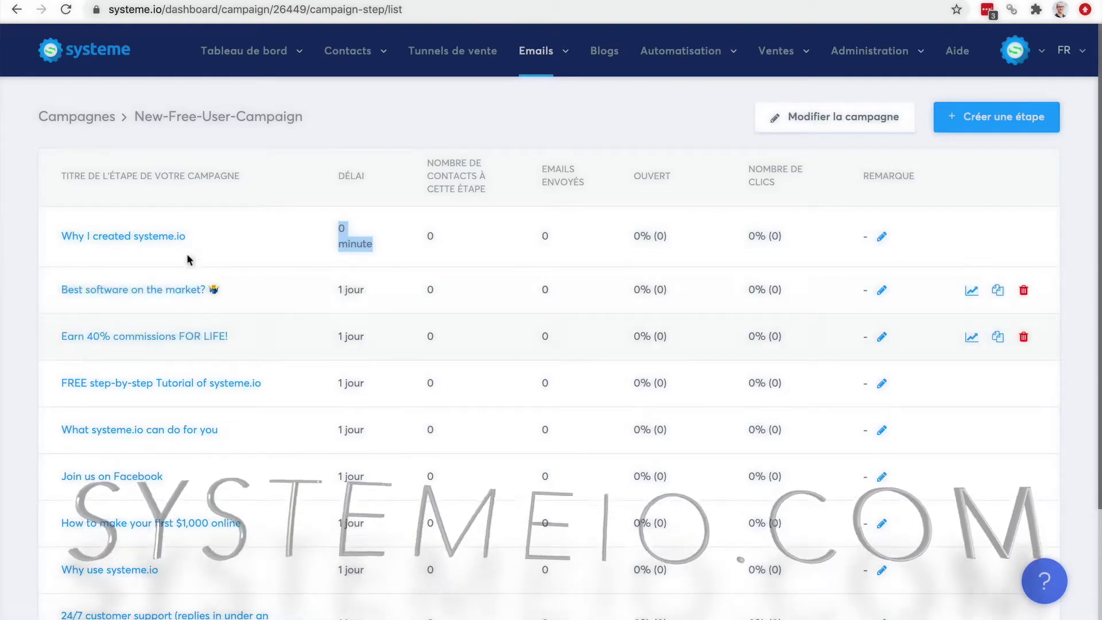
pyautogui.click(149, 241)
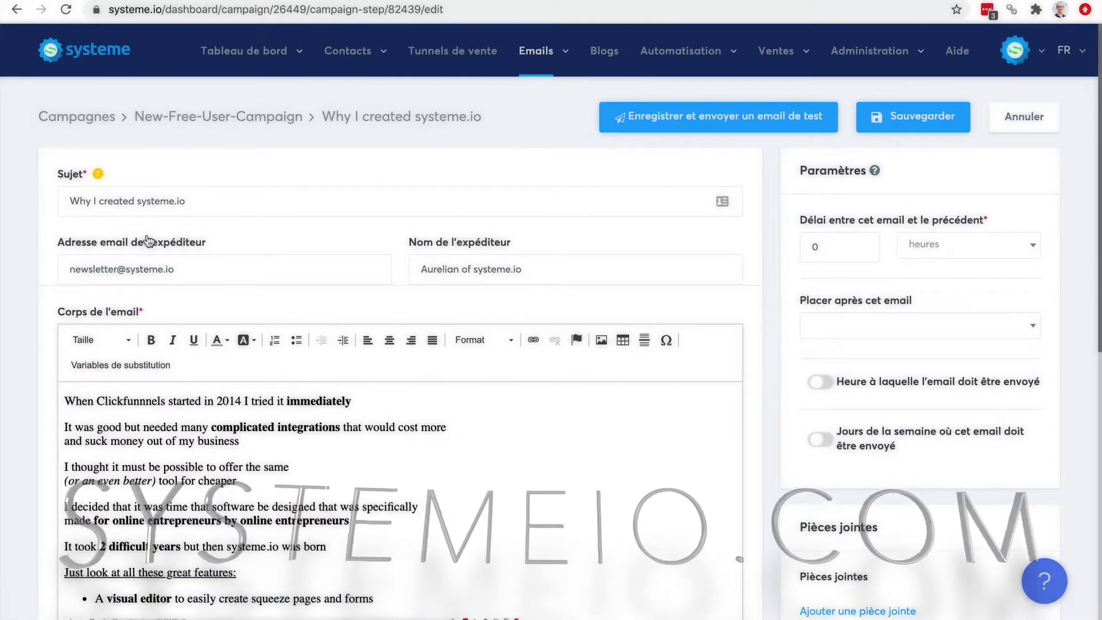
pyautogui.click(13, 12)
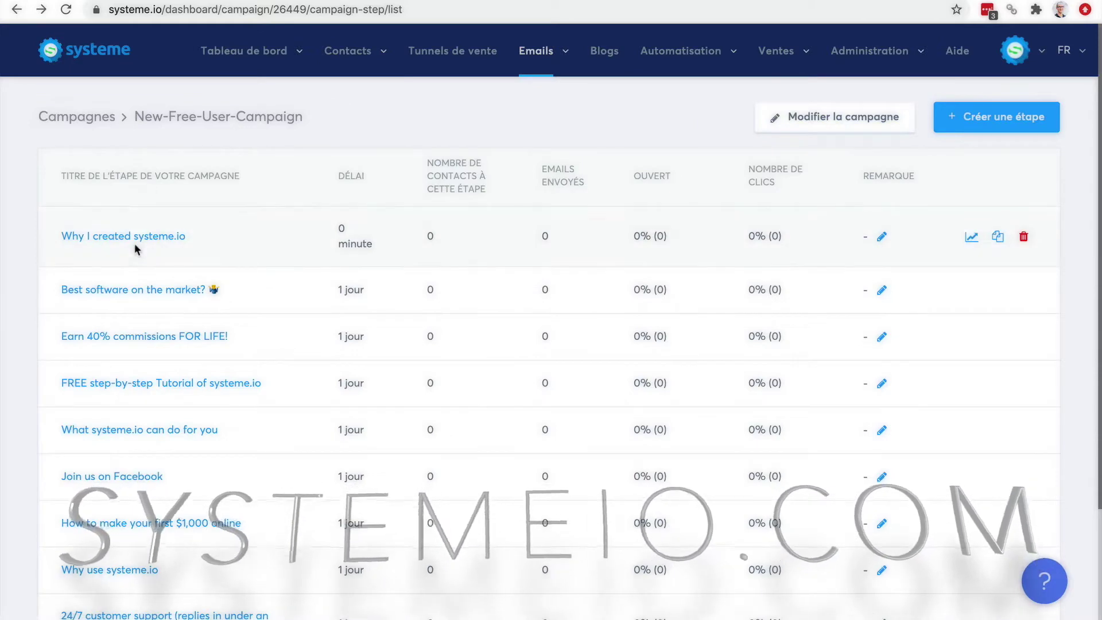
# Open the list of blogs, view the public page of Blog EN, and look through its Marketing dictionary page.
pyautogui.moveTo(536, 52)
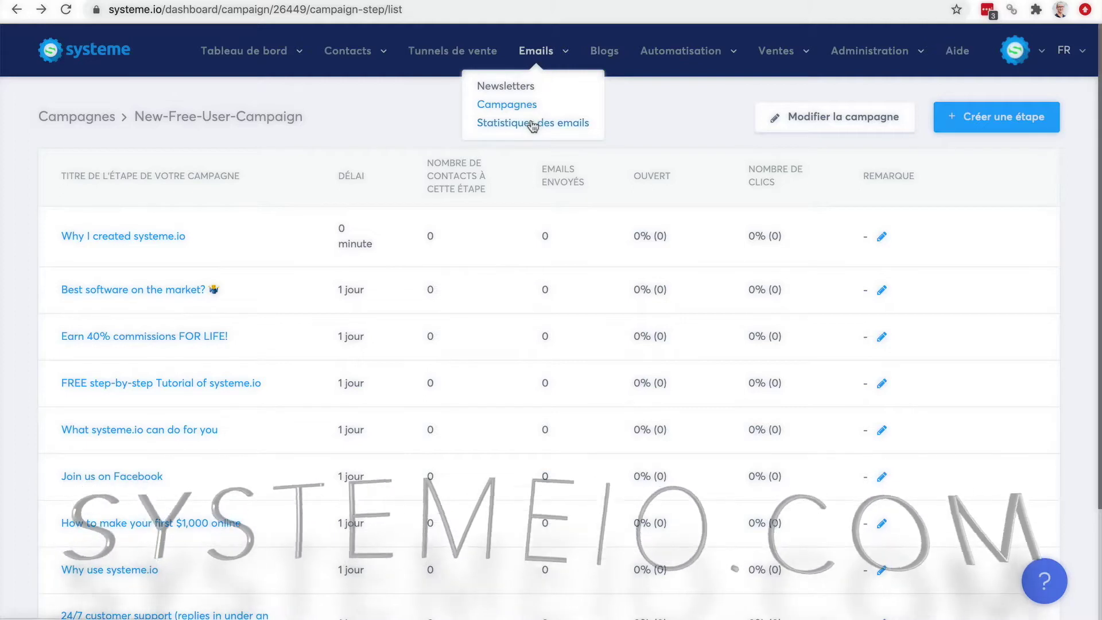
pyautogui.click(610, 56)
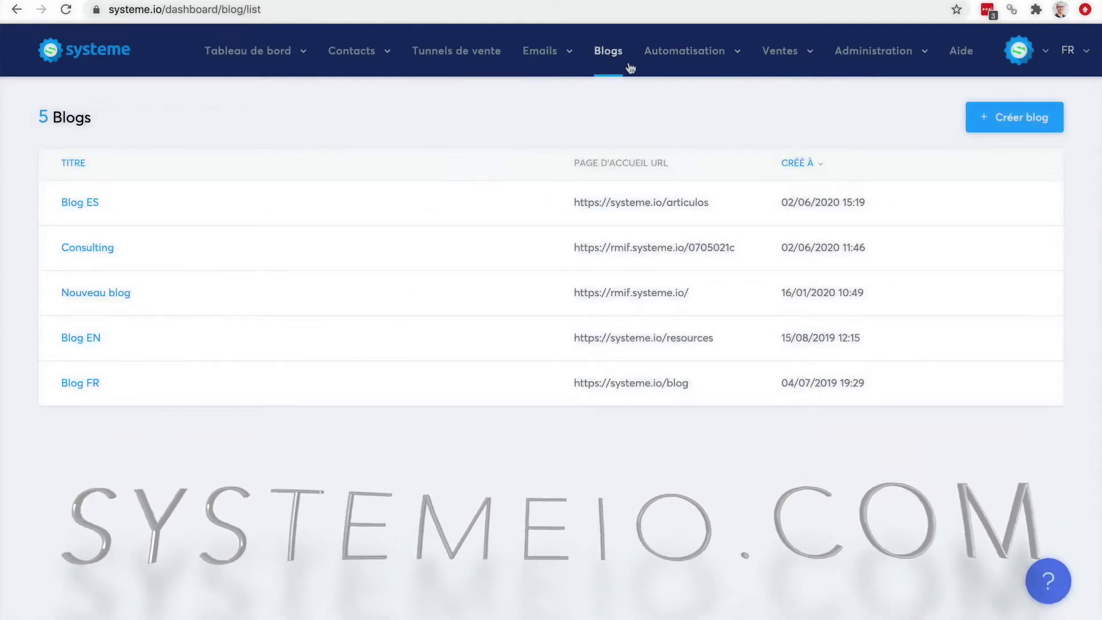
pyautogui.moveTo(916, 307)
pyautogui.moveTo(948, 355)
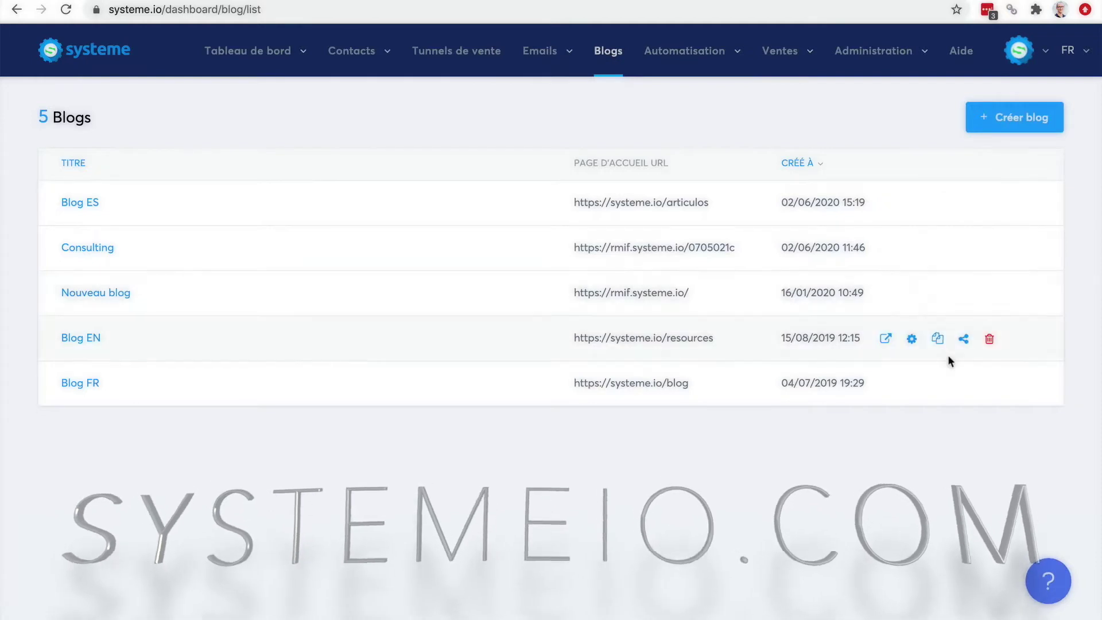
pyautogui.click(886, 340)
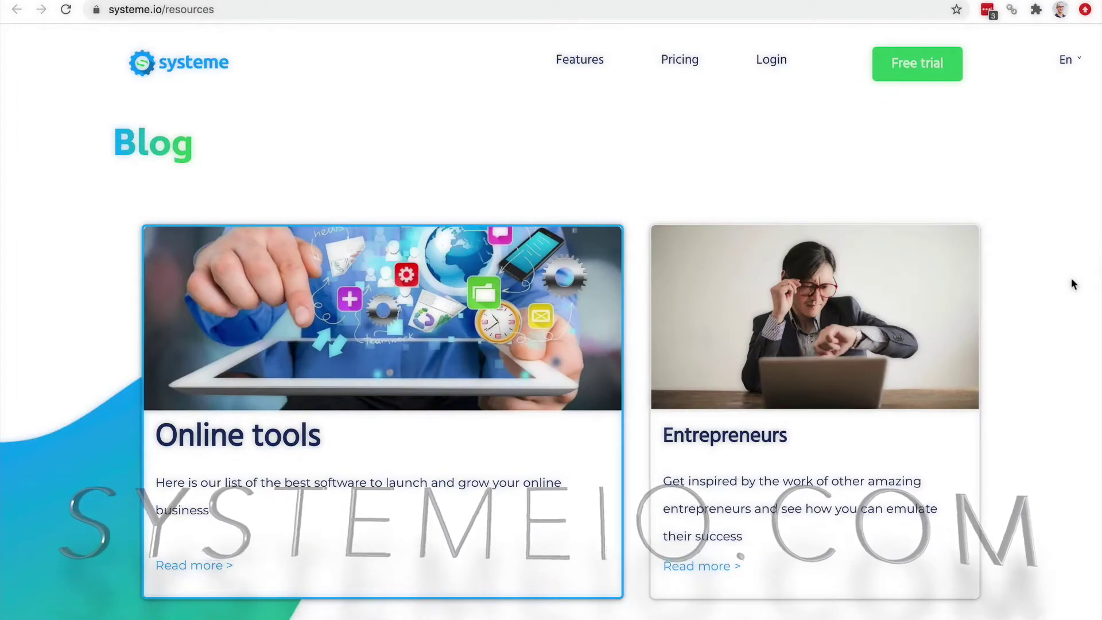
pyautogui.scroll(-7, 1071, 278)
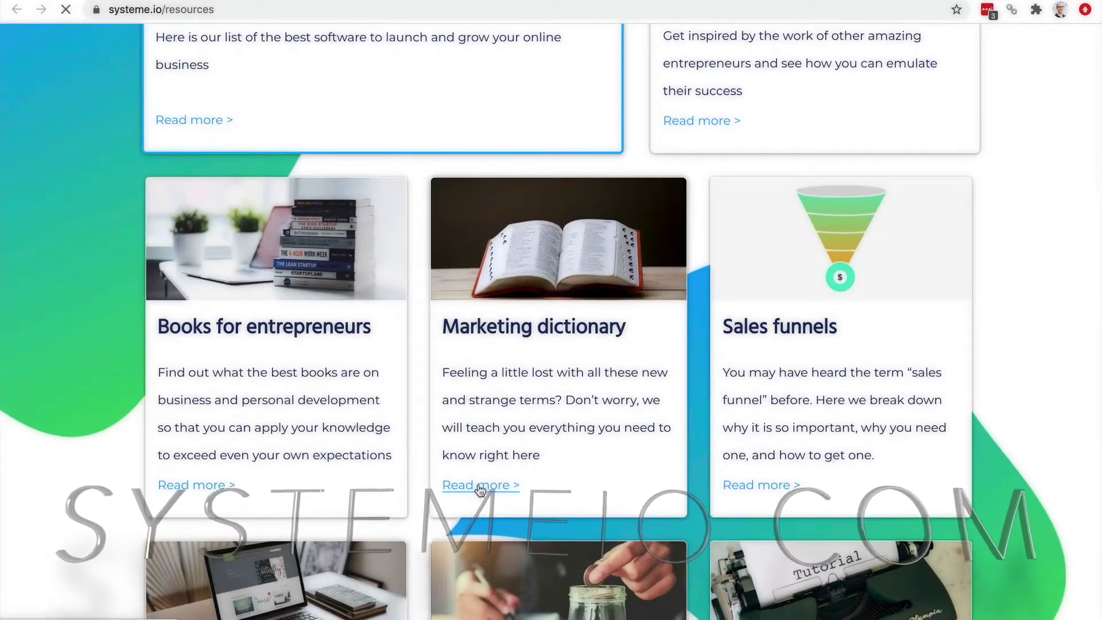
pyautogui.click(481, 486)
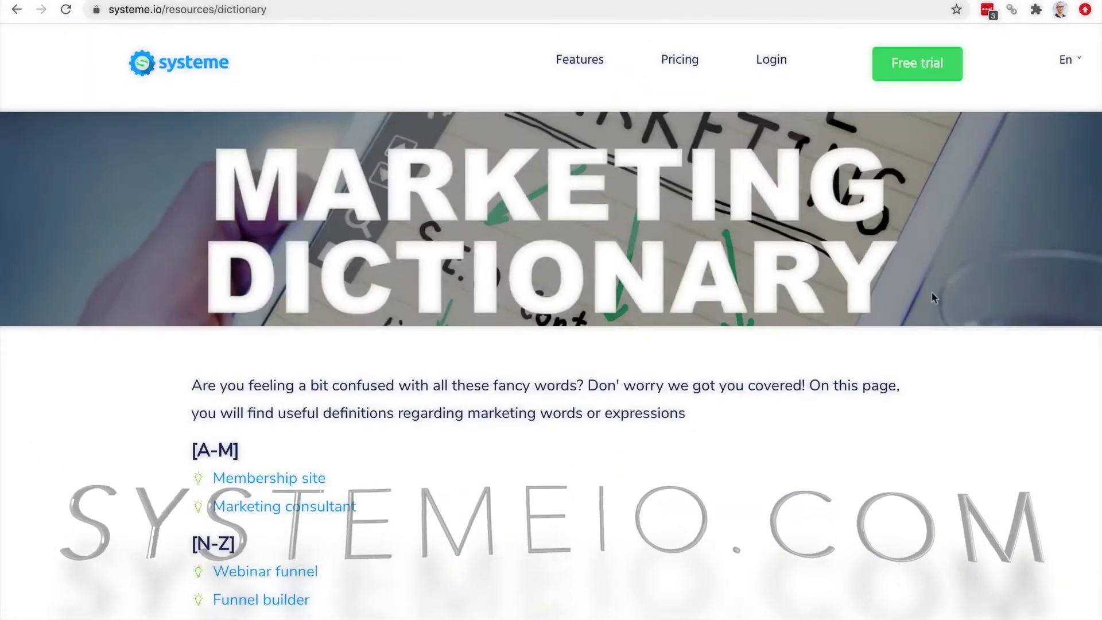
pyautogui.scroll(-5, 923, 361)
pyautogui.scroll(5, 923, 362)
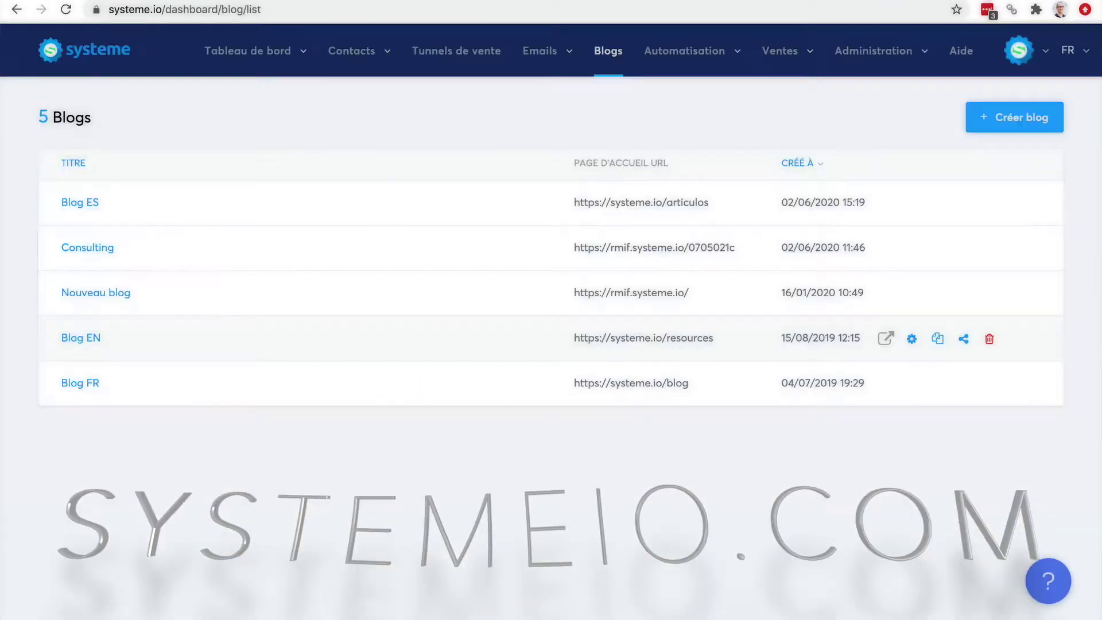
# View the list of automation rules, then open the workflow named "new" from the workflow list.
pyautogui.moveTo(687, 53)
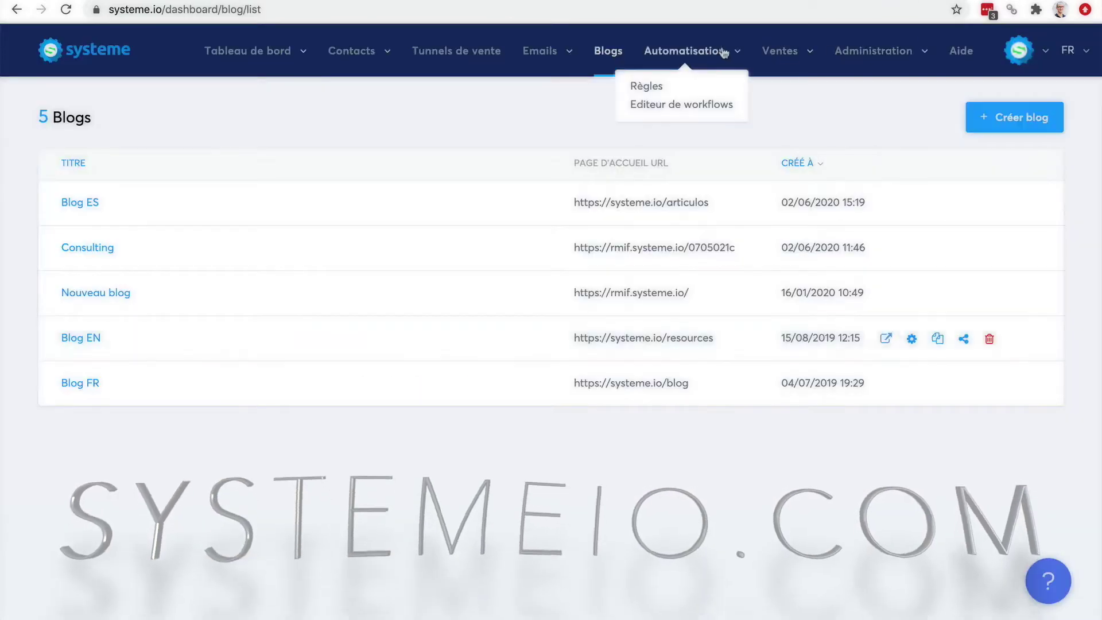
pyautogui.click(645, 91)
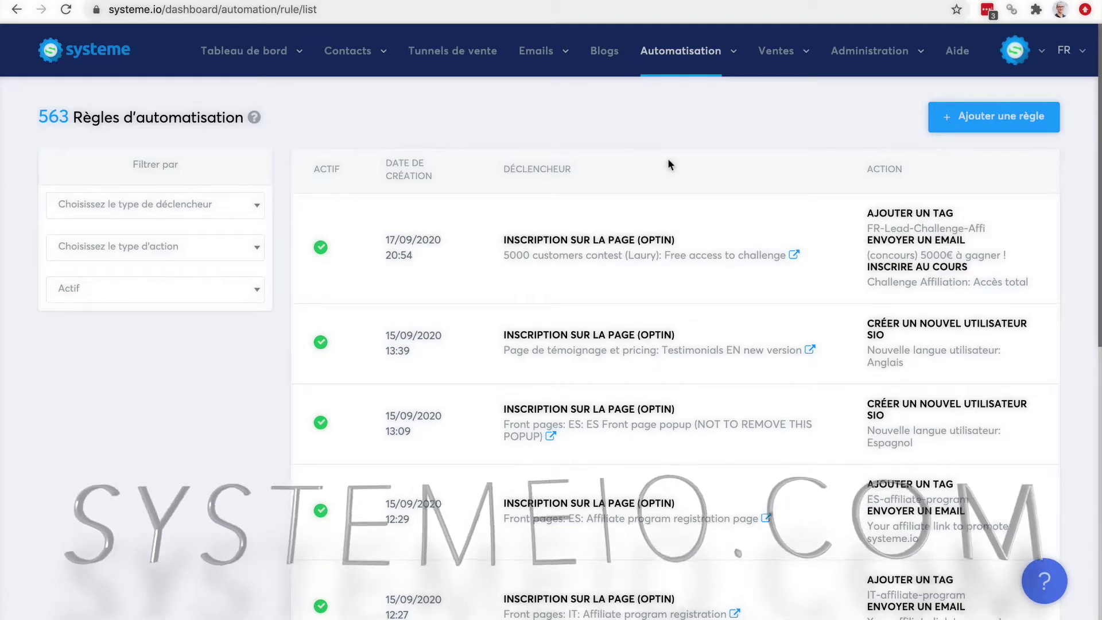
pyautogui.moveTo(681, 58)
pyautogui.click(675, 106)
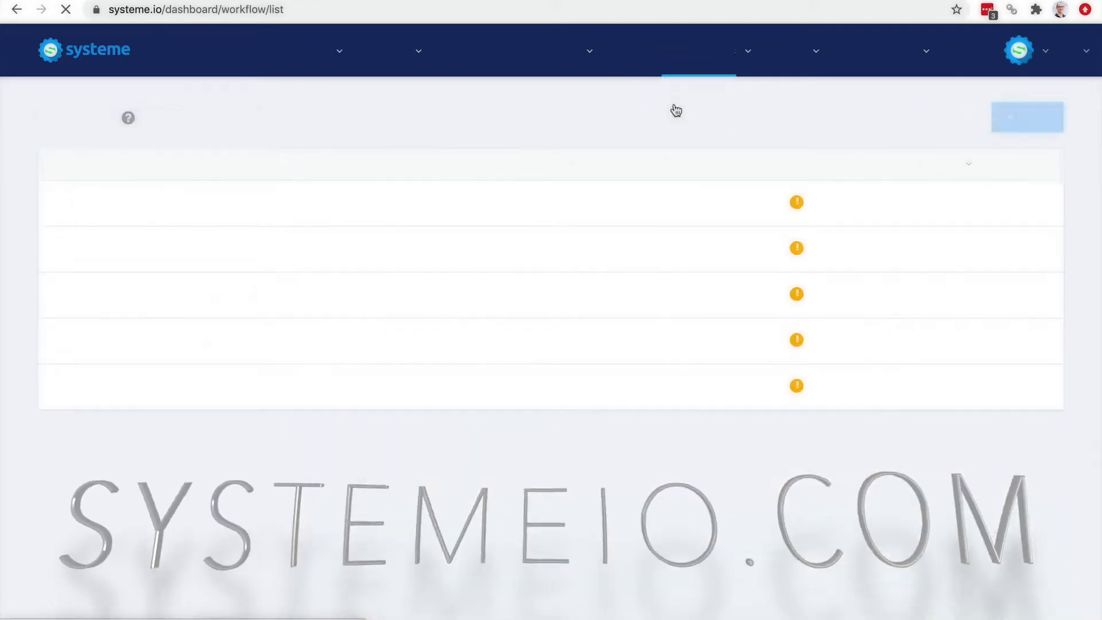
pyautogui.click(73, 202)
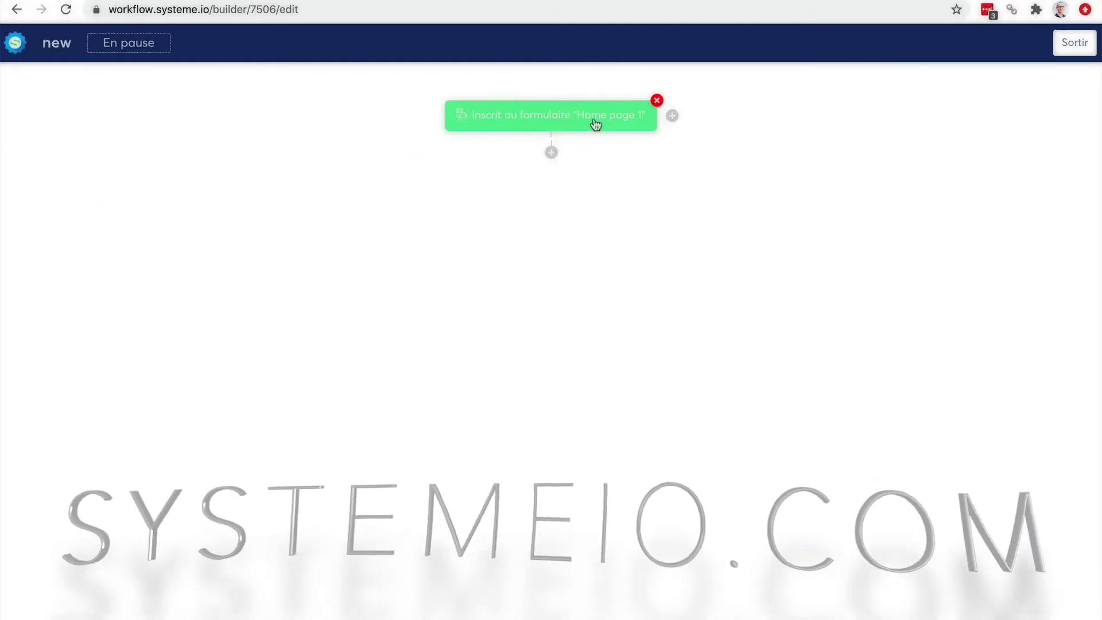
# Add an action below the workflow's form sign-up trigger that gives the contact the tag FR-Client-PassCoaching.
pyautogui.click(552, 153)
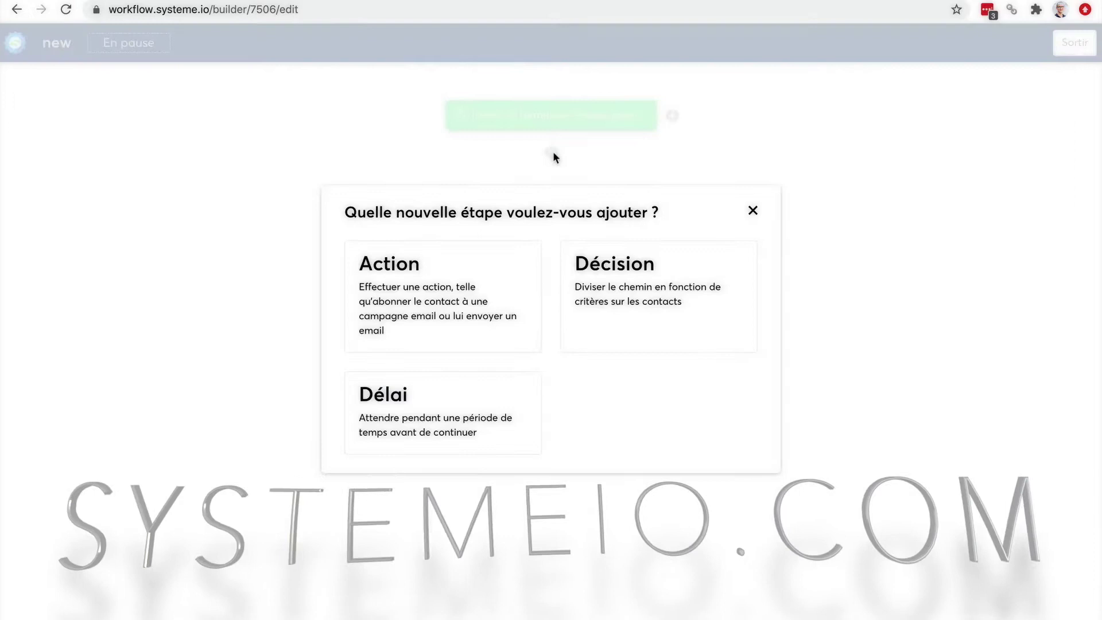
pyautogui.click(403, 266)
pyautogui.click(405, 271)
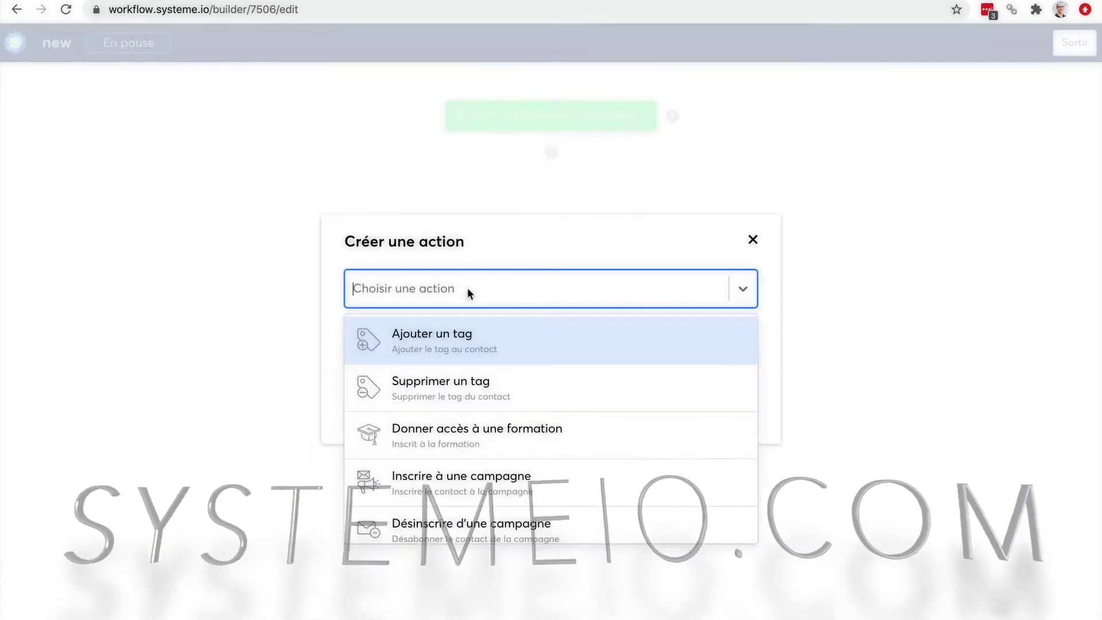
pyautogui.click(485, 348)
pyautogui.click(444, 342)
pyautogui.click(424, 377)
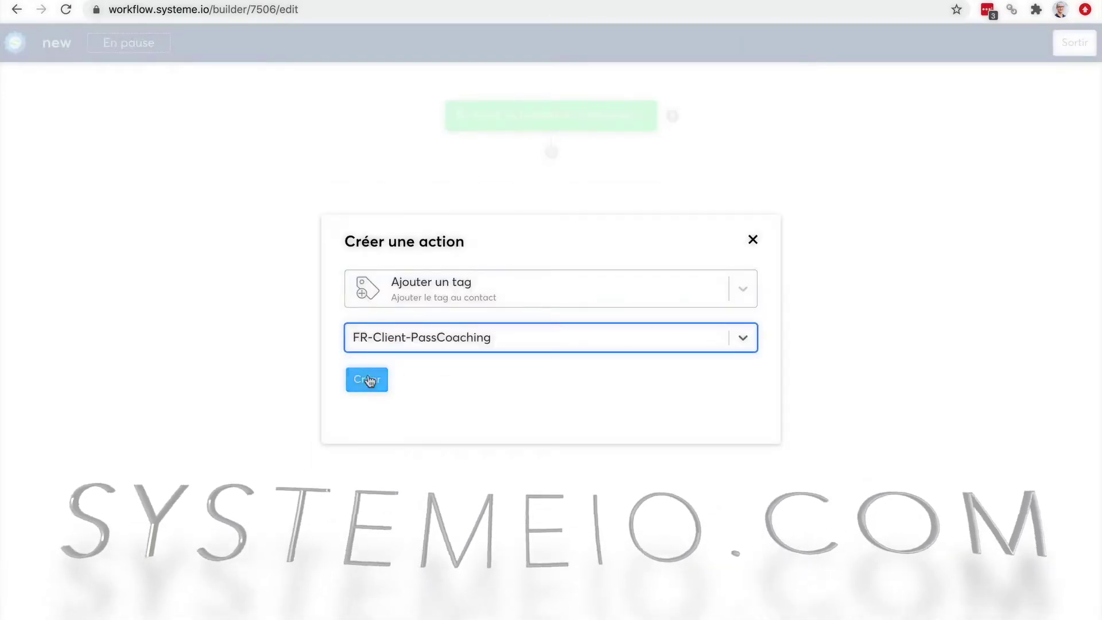
pyautogui.click(367, 379)
# Add a delay of 1 hour after the tag action in the workflow.
pyautogui.click(551, 224)
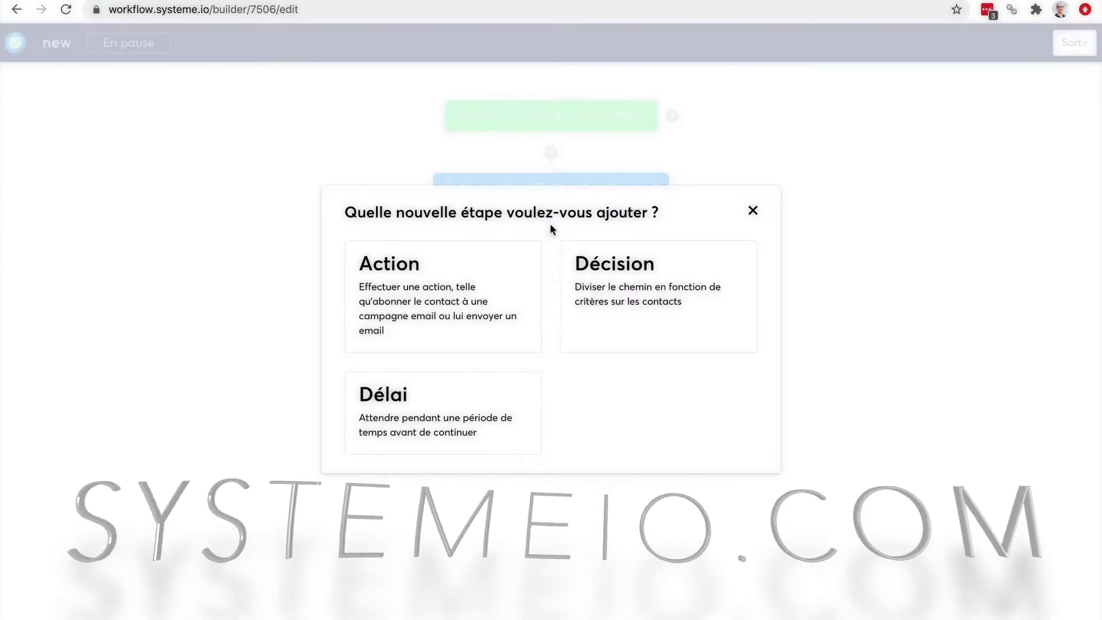
pyautogui.click(457, 418)
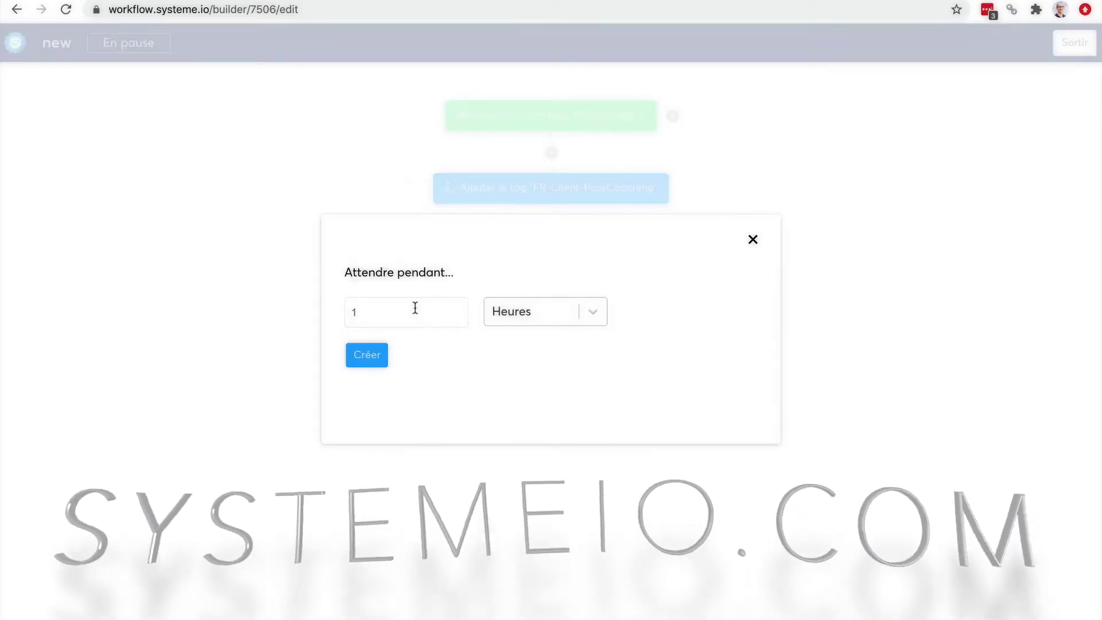
pyautogui.click(372, 357)
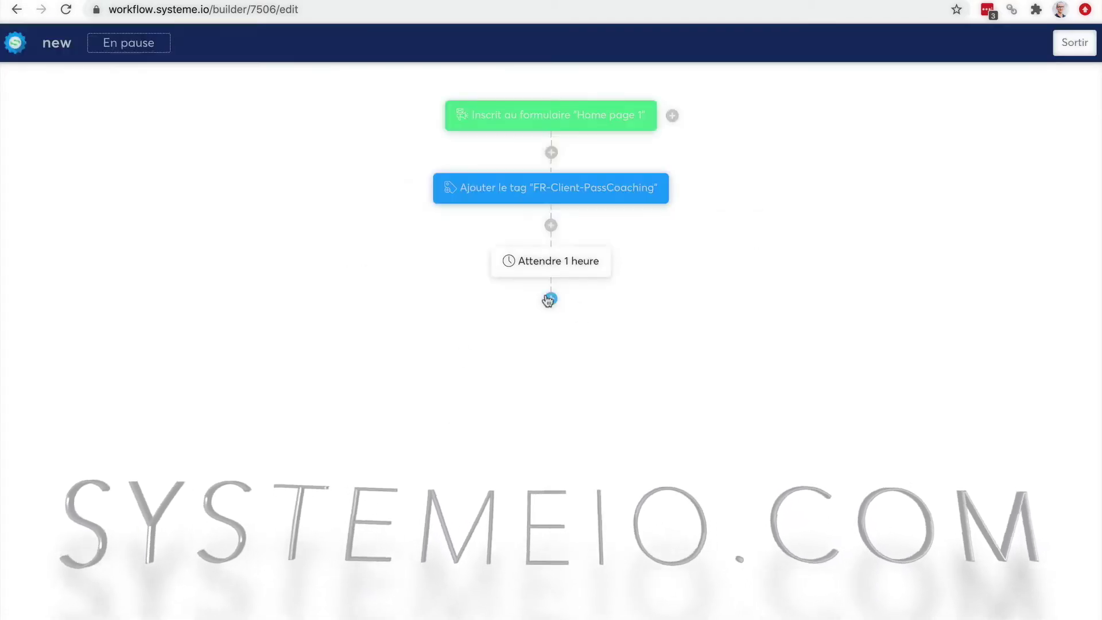
# After the delay, add an action sending the email "Bonus: Recevez la formation qui montre comment lancer un business qui rapporte 2000 euros par mois (RMIF articles bas)".
pyautogui.click(549, 297)
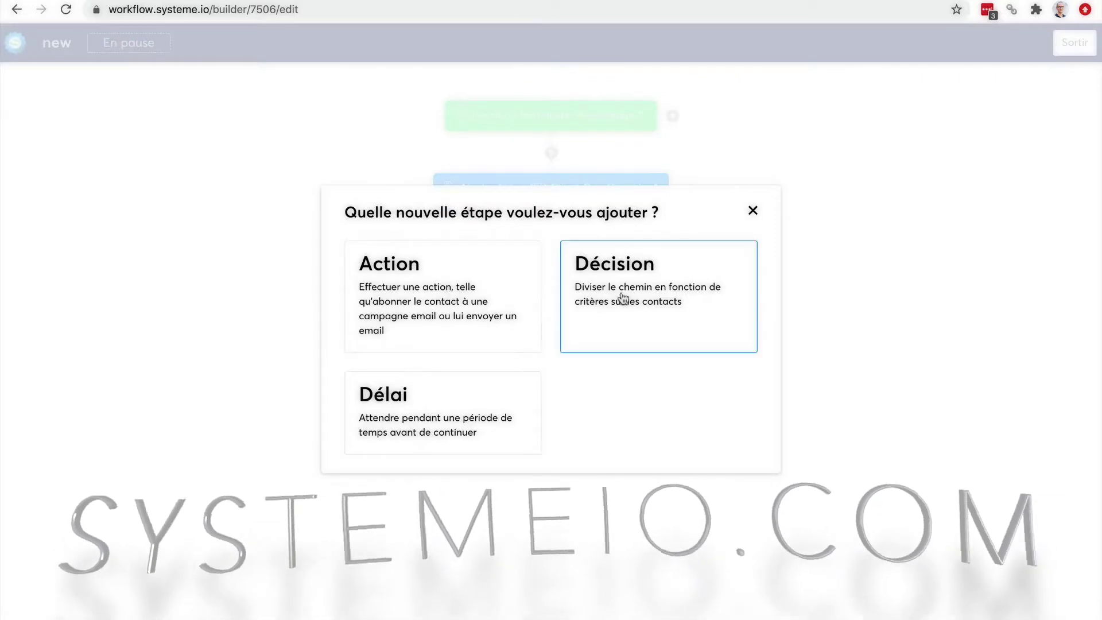
pyautogui.click(480, 287)
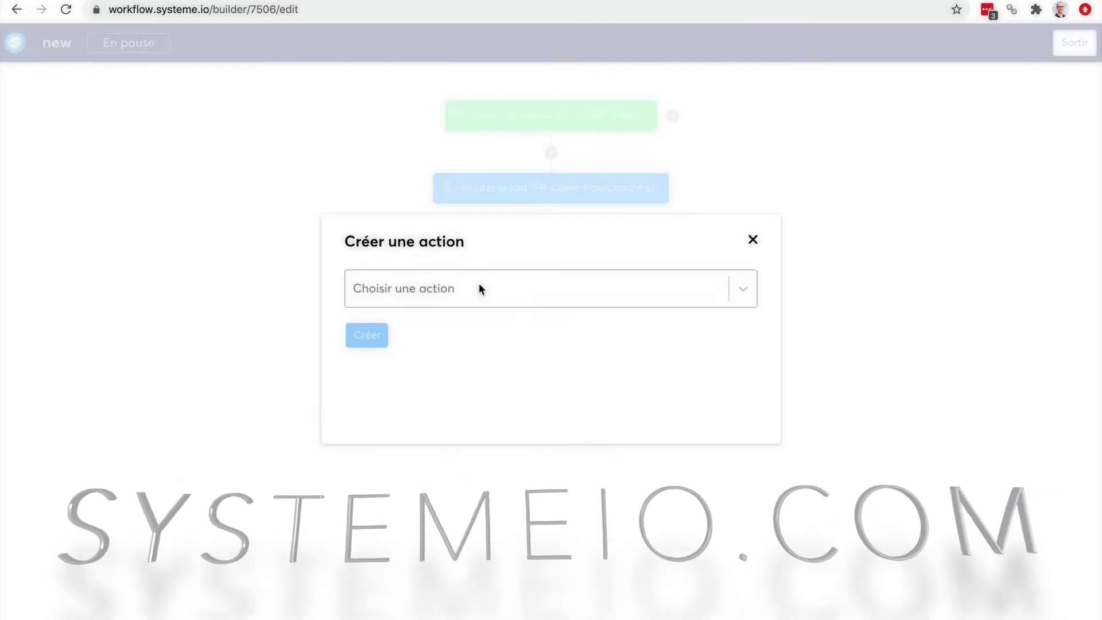
pyautogui.click(565, 293)
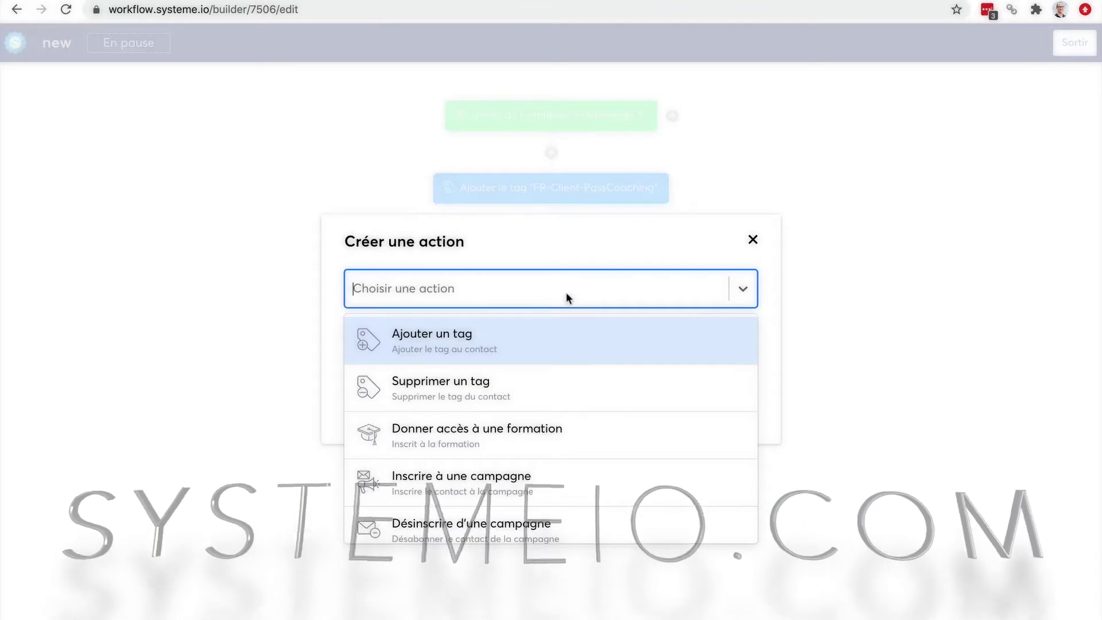
pyautogui.scroll(-3, 595, 453)
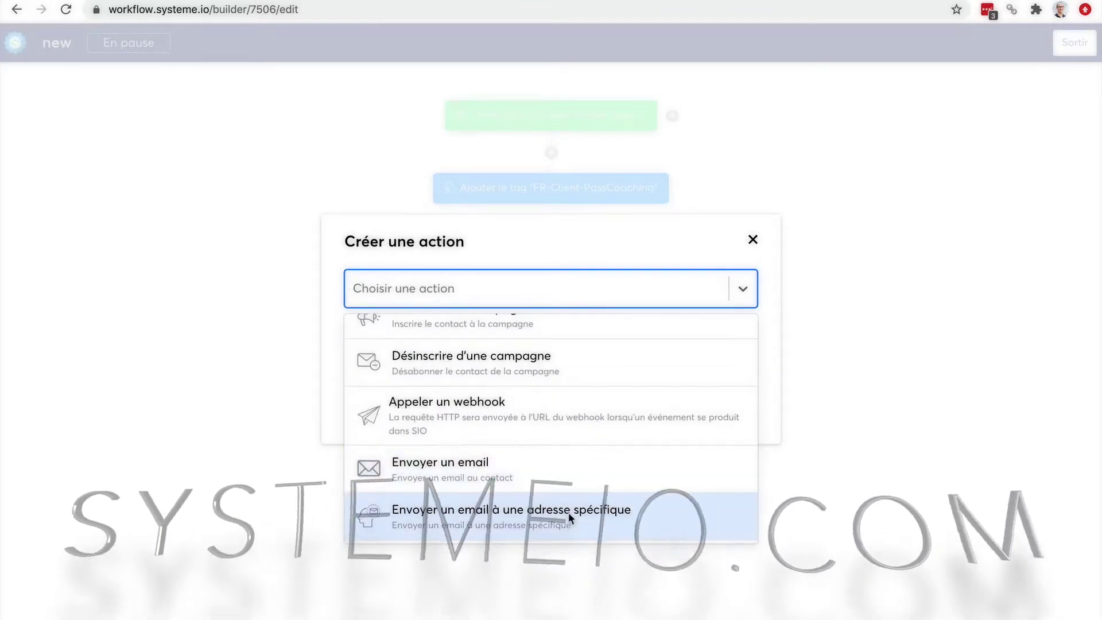
pyautogui.click(564, 478)
pyautogui.click(456, 328)
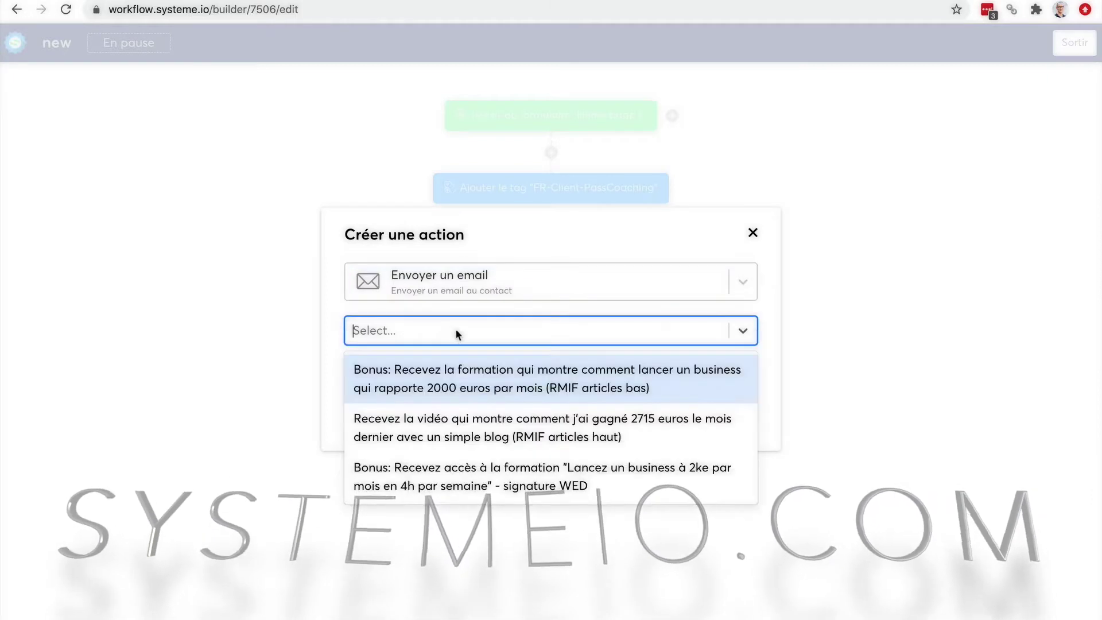
pyautogui.click(431, 384)
pyautogui.click(388, 404)
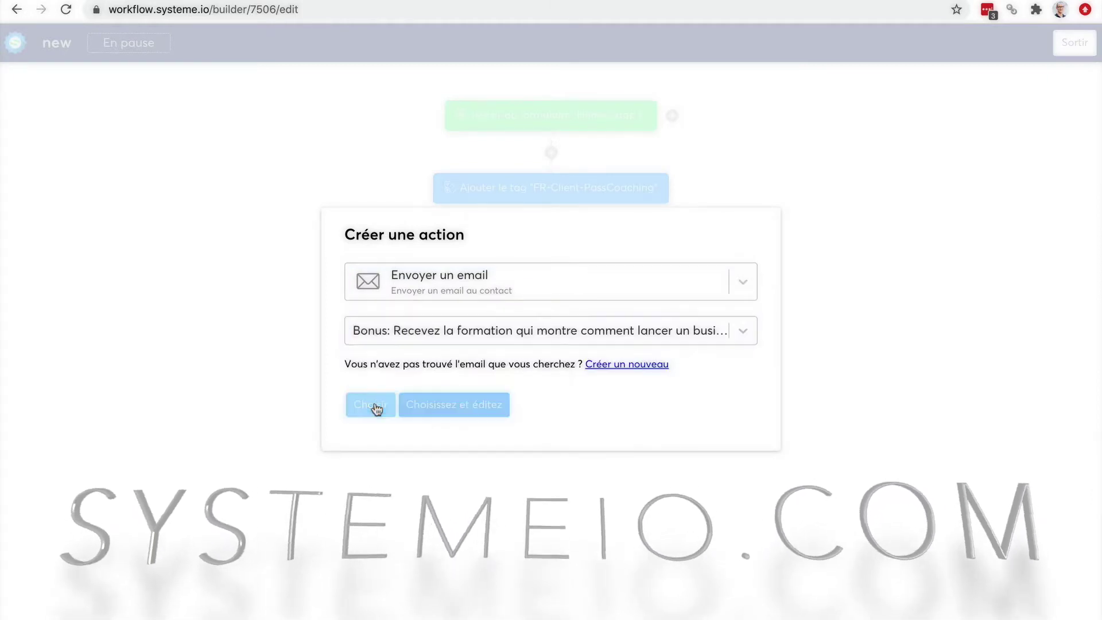
# View the settings for creating a decision step after the email action, close them, and exit the workflow.
pyautogui.click(551, 372)
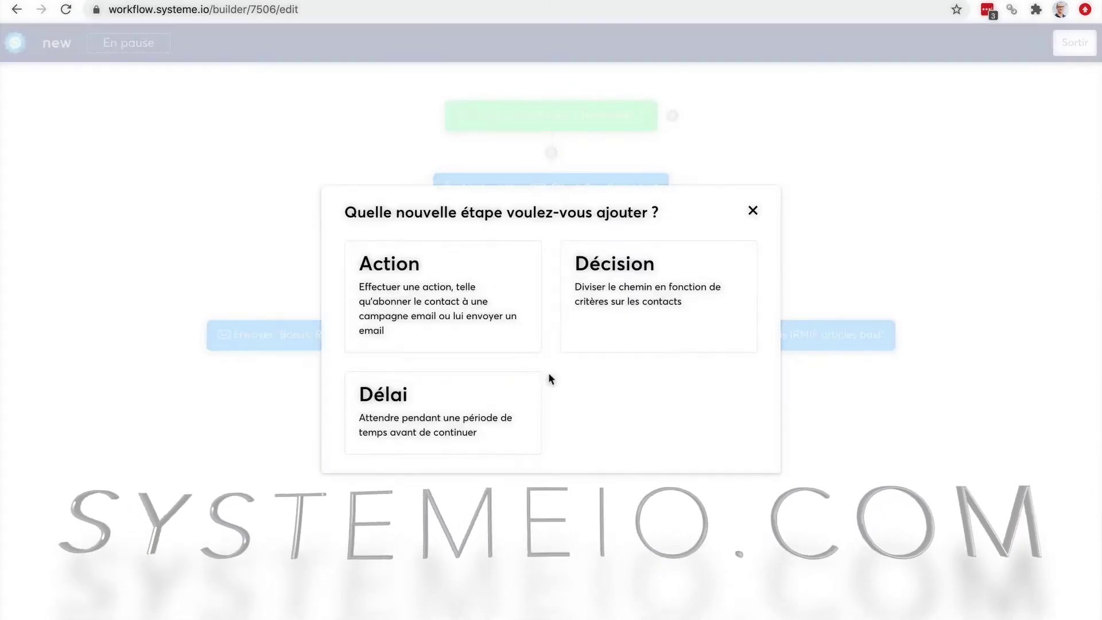
pyautogui.click(601, 289)
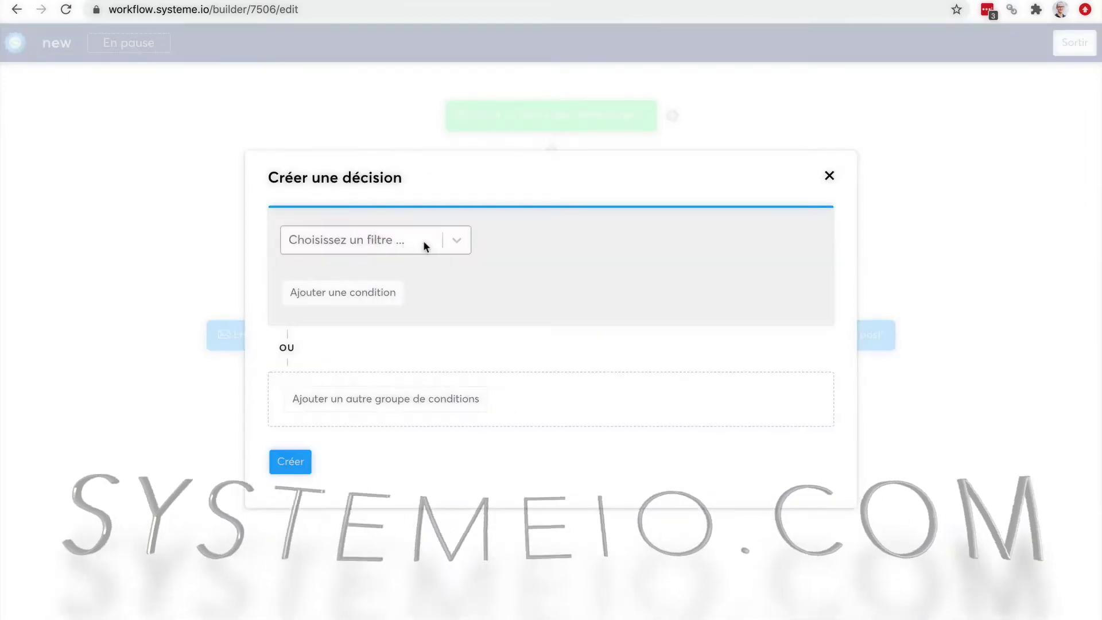
pyautogui.click(830, 177)
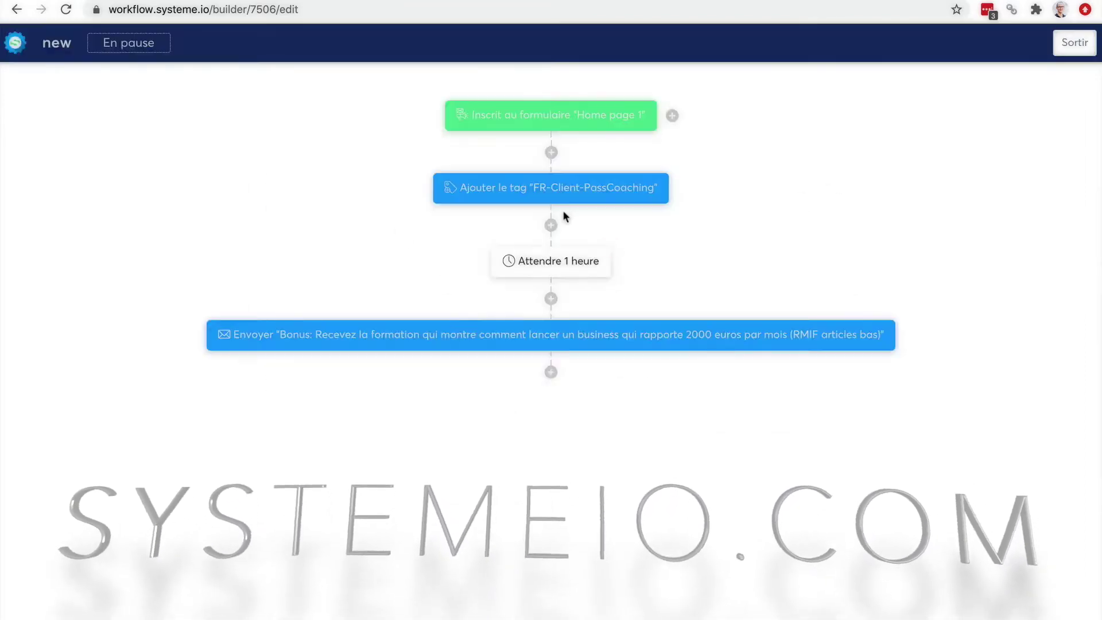
pyautogui.click(1074, 46)
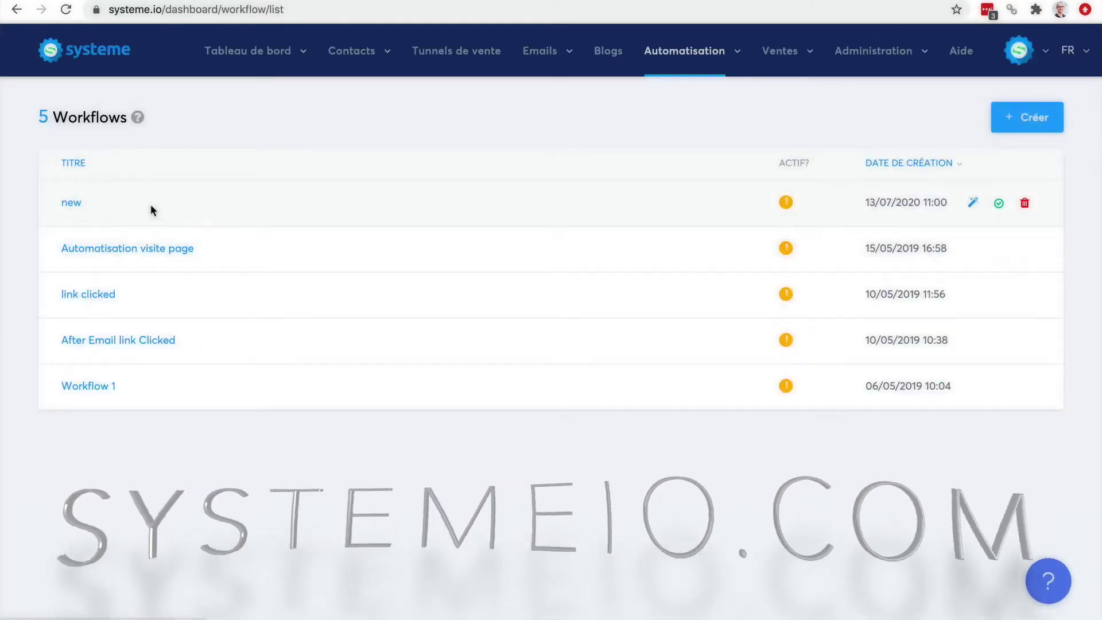
# Open the affiliate program dashboard and examine the totals for generated sales and affiliate commissions.
pyautogui.moveTo(772, 59)
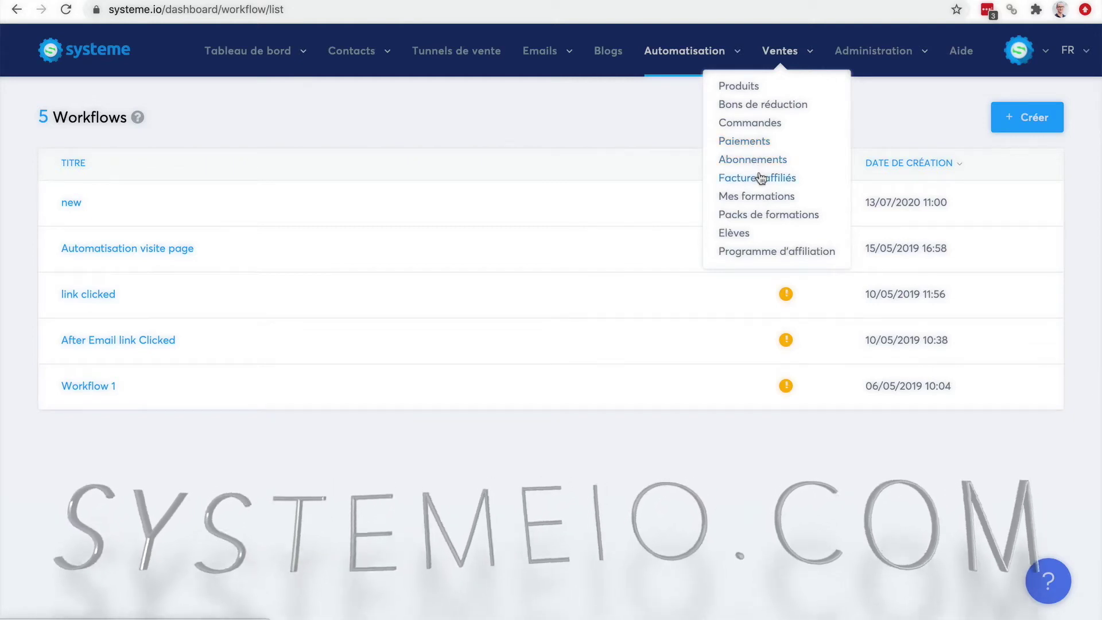
pyautogui.click(751, 252)
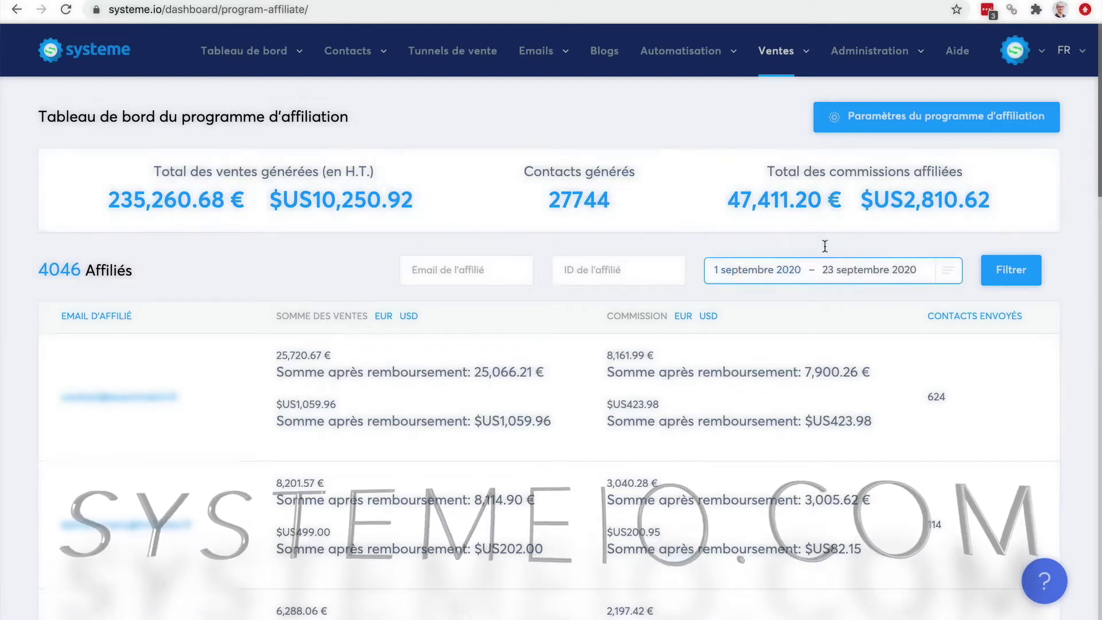
pyautogui.moveTo(110, 198); pyautogui.dragTo(211, 199)
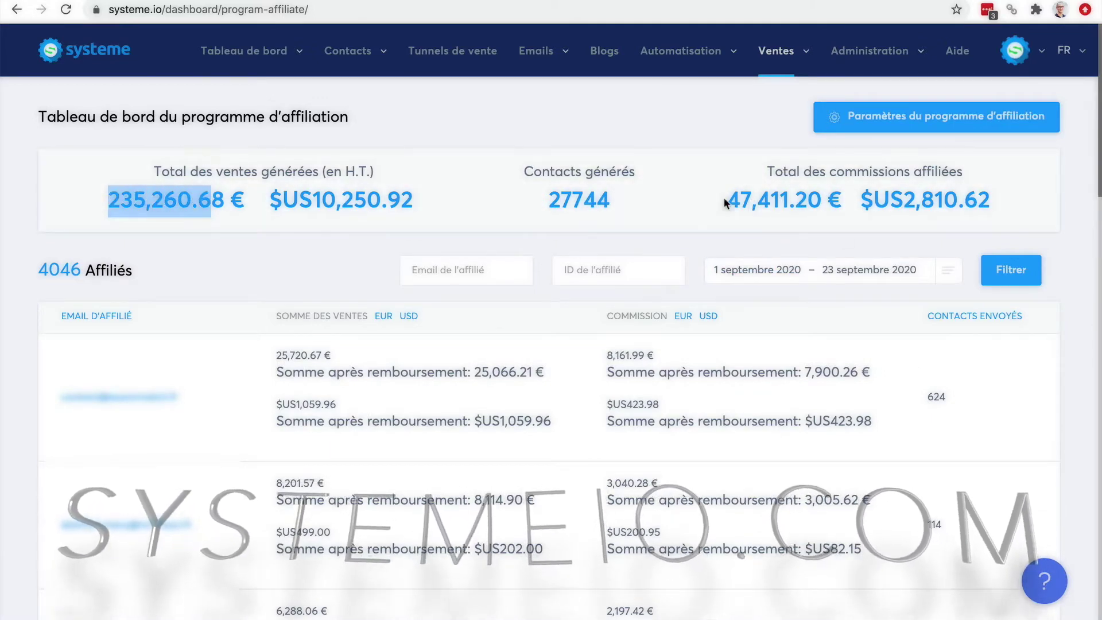
pyautogui.moveTo(725, 199); pyautogui.dragTo(992, 199)
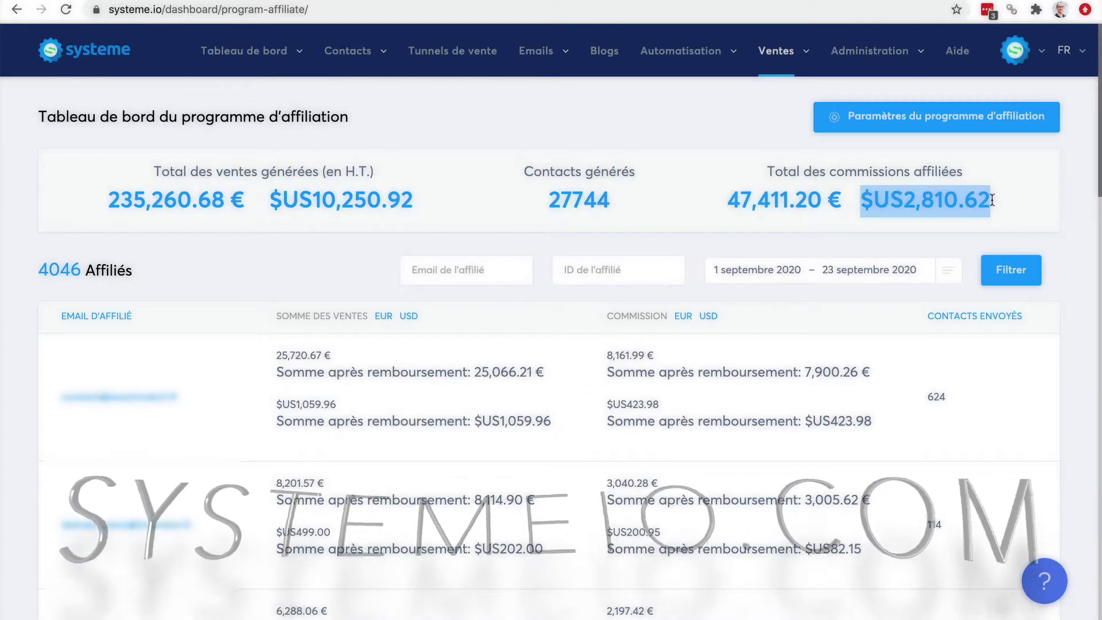
# View the available administration and account settings options, and return to the main dashboard.
pyautogui.moveTo(847, 53)
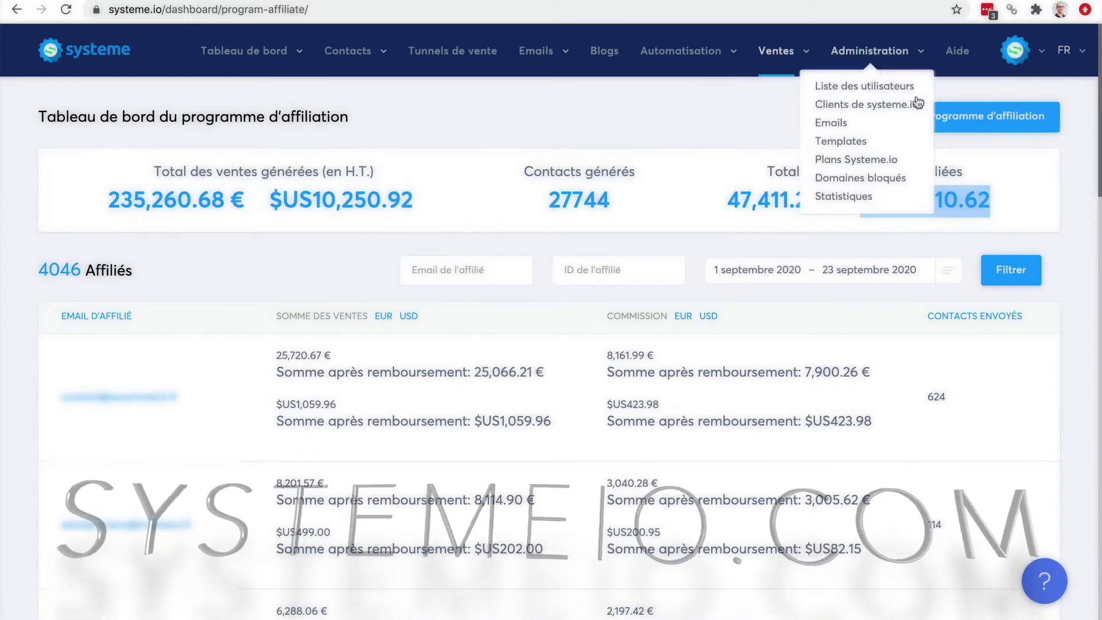
pyautogui.moveTo(1016, 57)
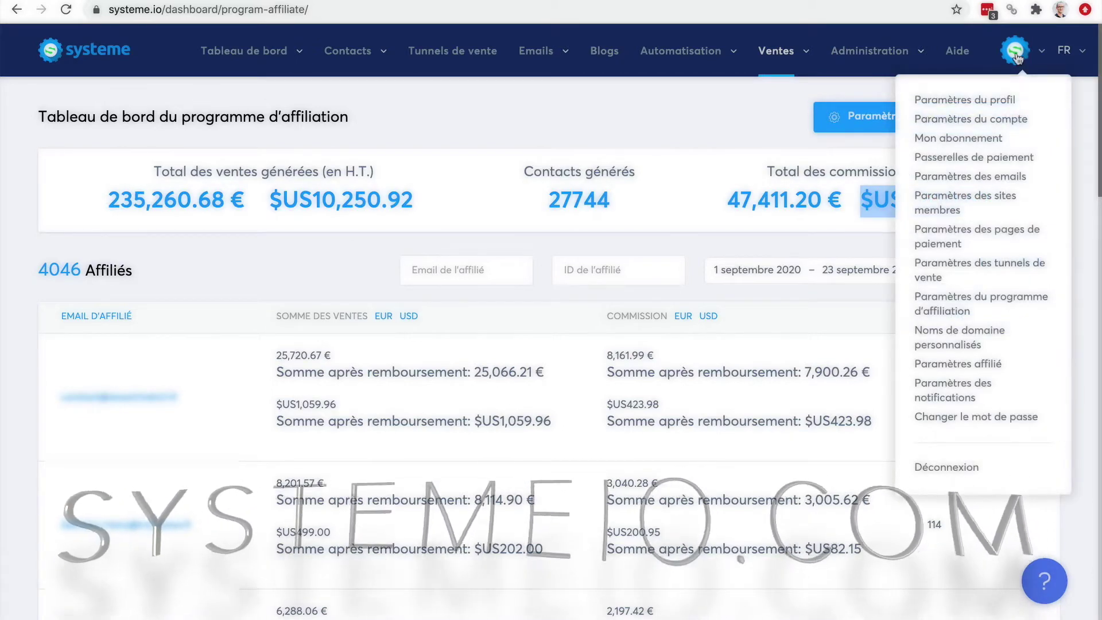
pyautogui.click(77, 58)
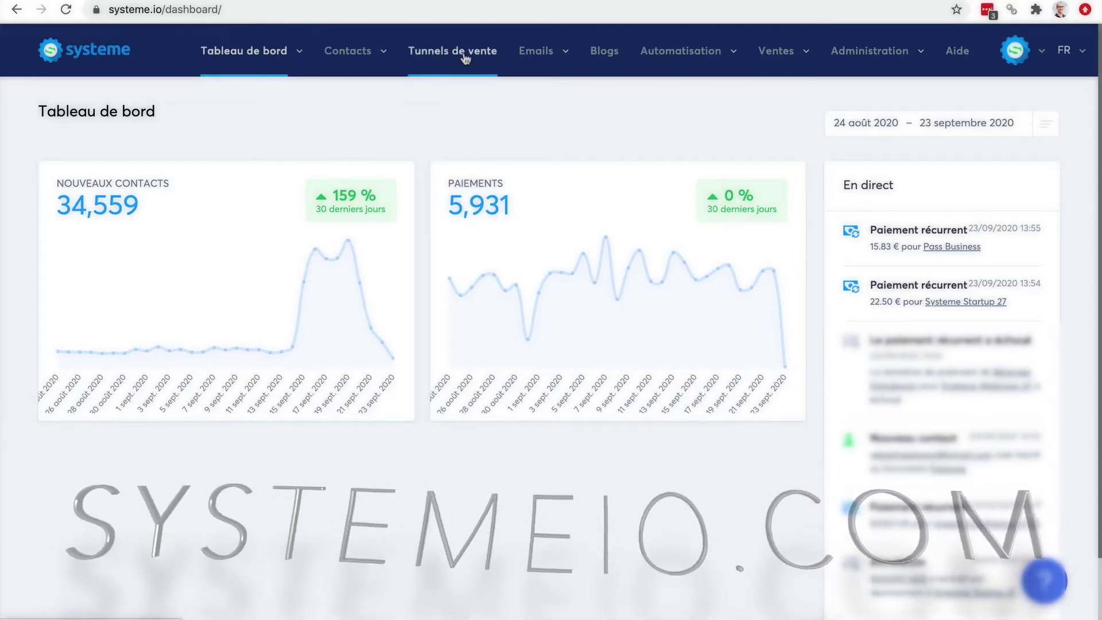
pyautogui.moveTo(359, 55)
pyautogui.moveTo(546, 56)
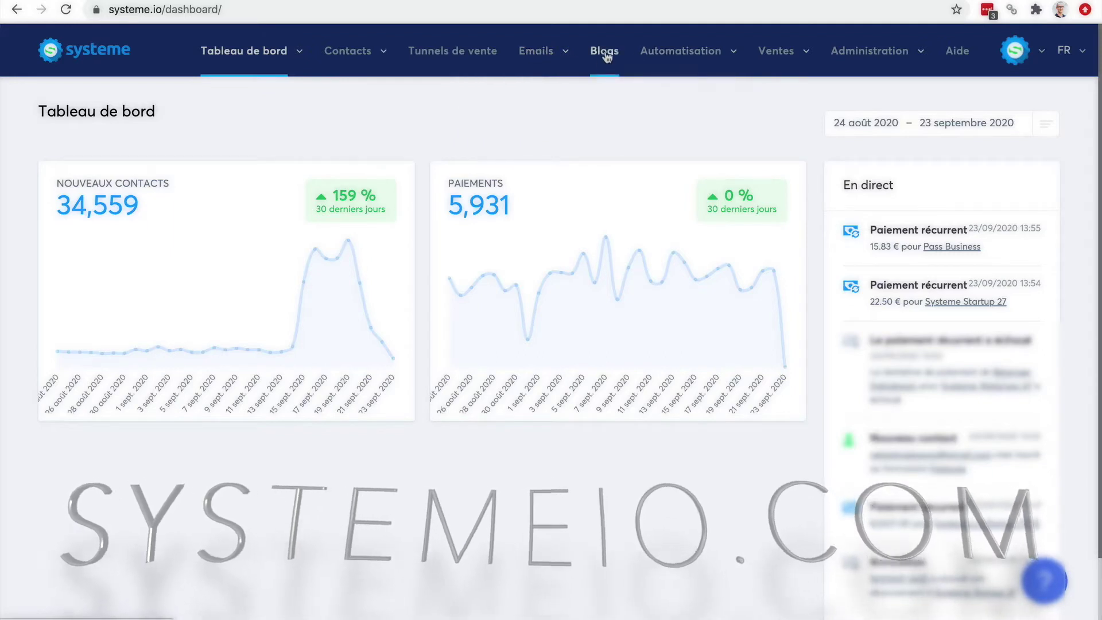
pyautogui.moveTo(693, 56)
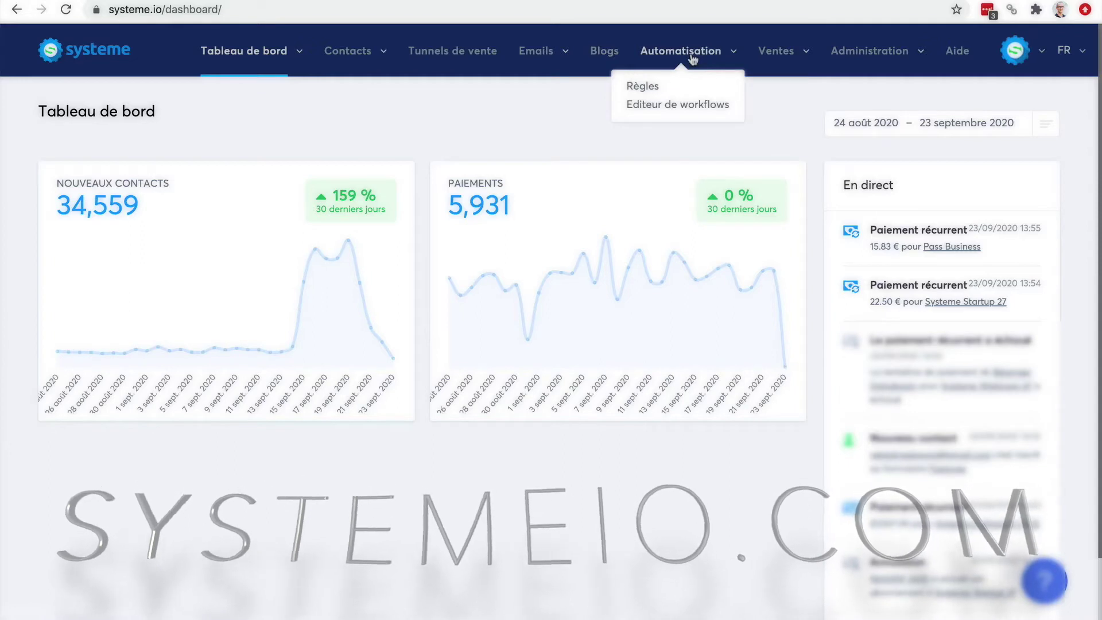
pyautogui.moveTo(775, 53)
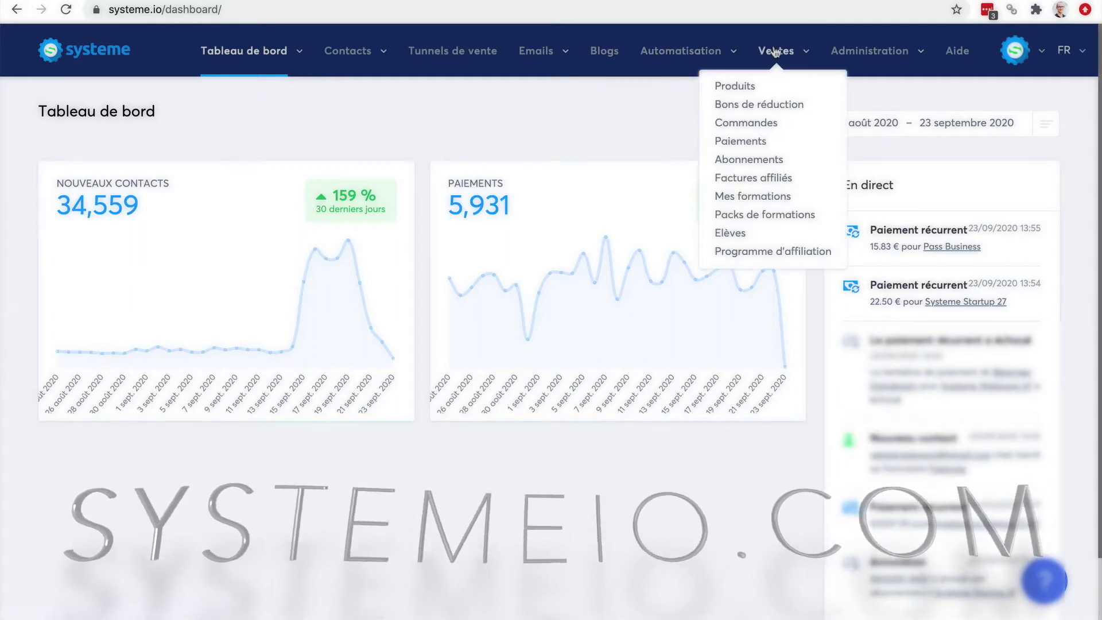